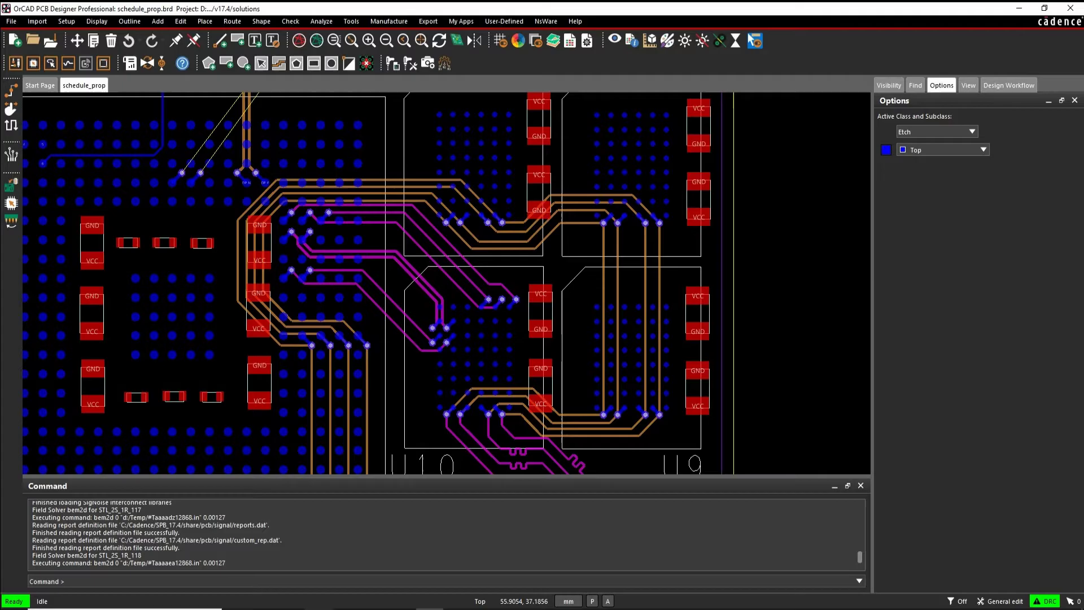
Switch from the board to the Parallel Systems website in Edge
key(alt+Tab)
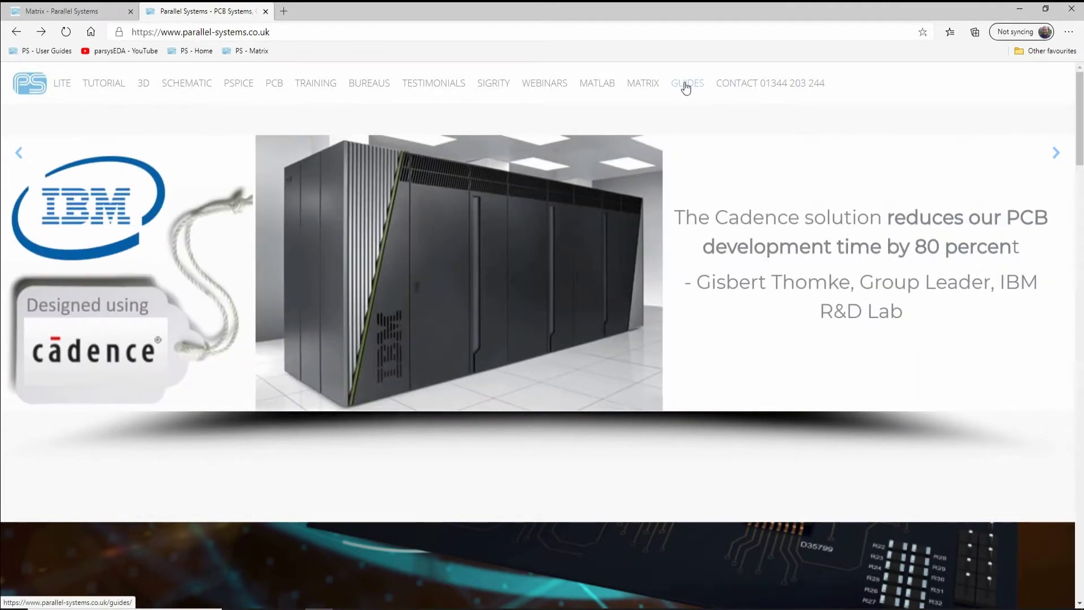
Open the site's GUIDES page and scroll through the Matched Groups PDF guide
click(685, 85)
scroll(489, 289, down, 20)
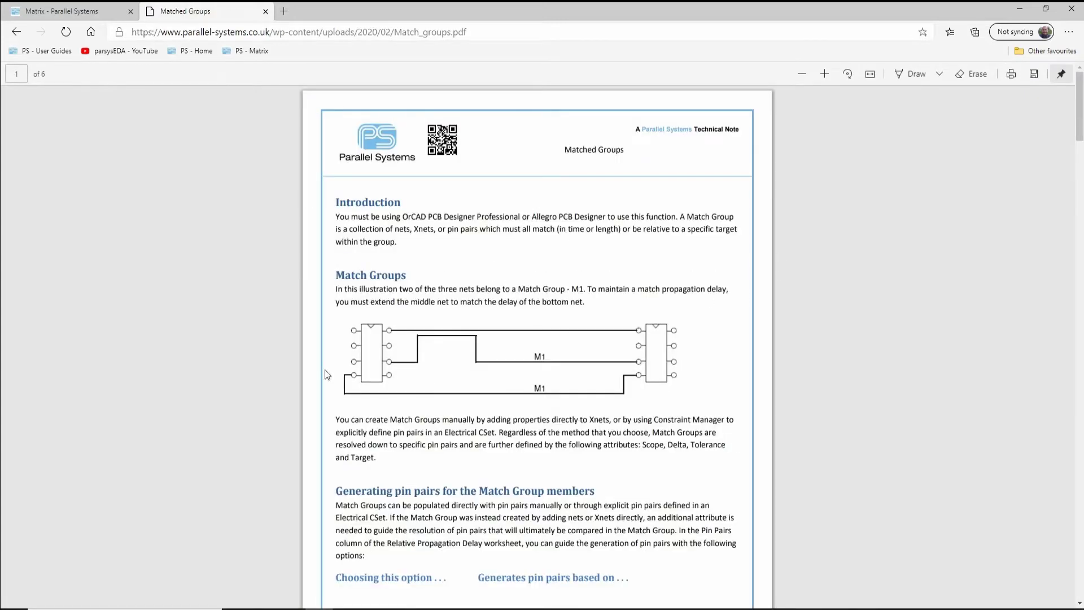
scroll(525, 348, down, 6)
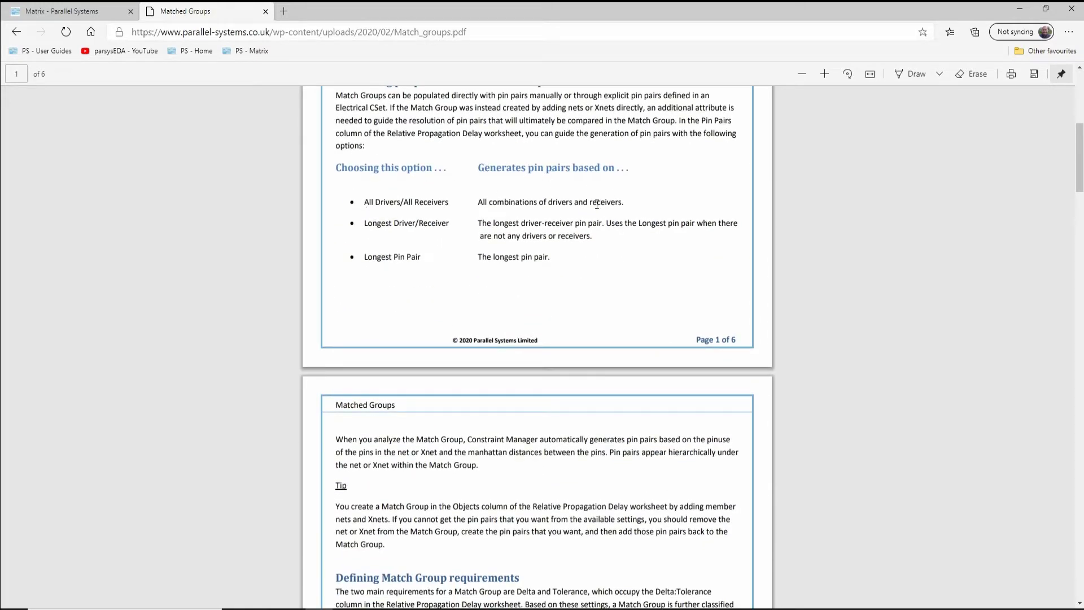
scroll(519, 275, down, 5)
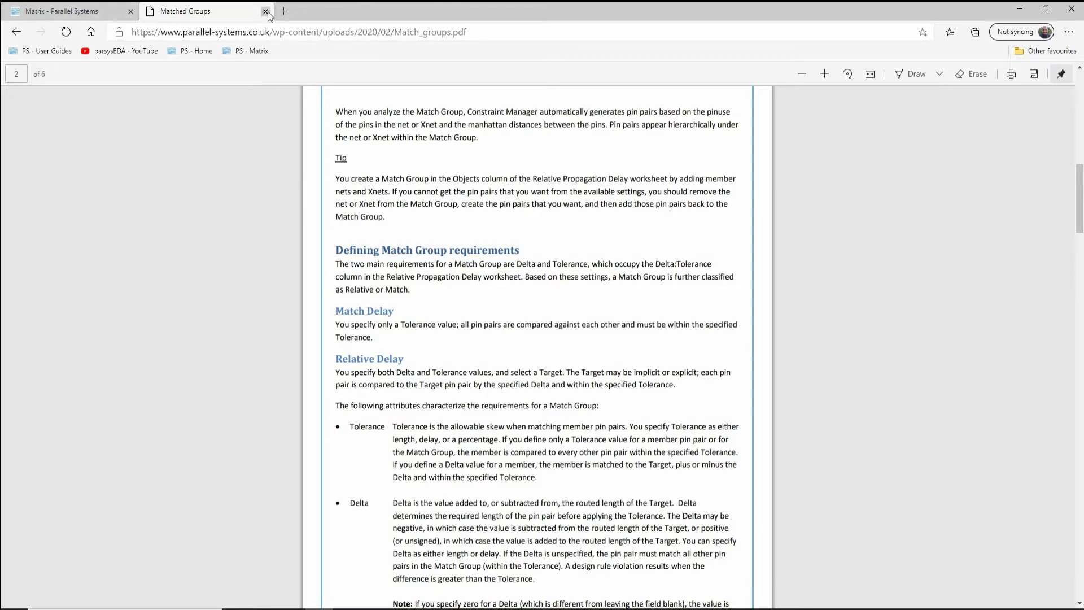
scroll(581, 326, down, 12)
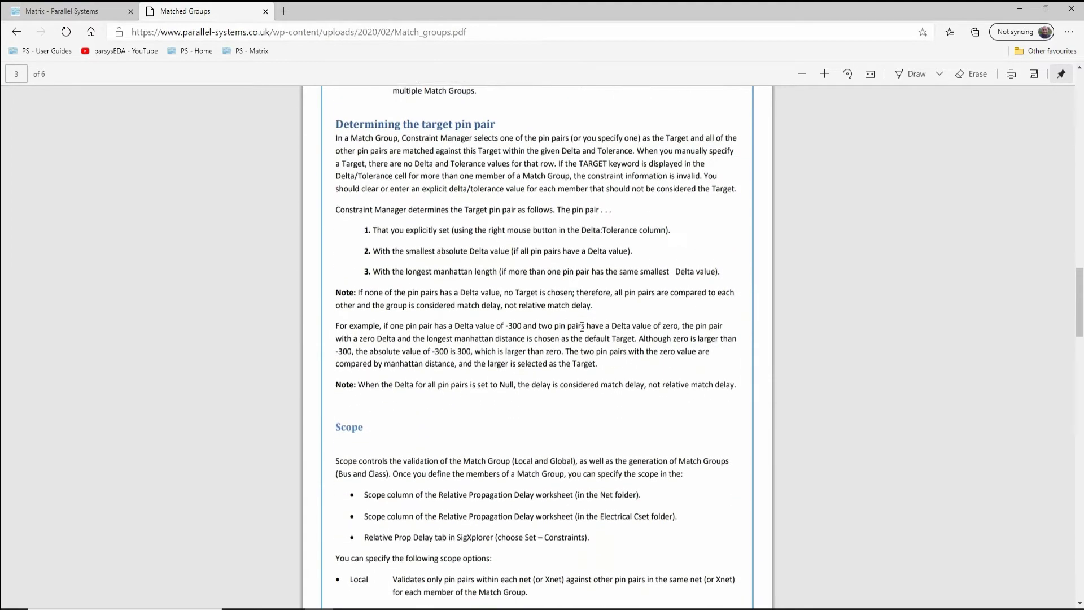
scroll(582, 327, down, 20)
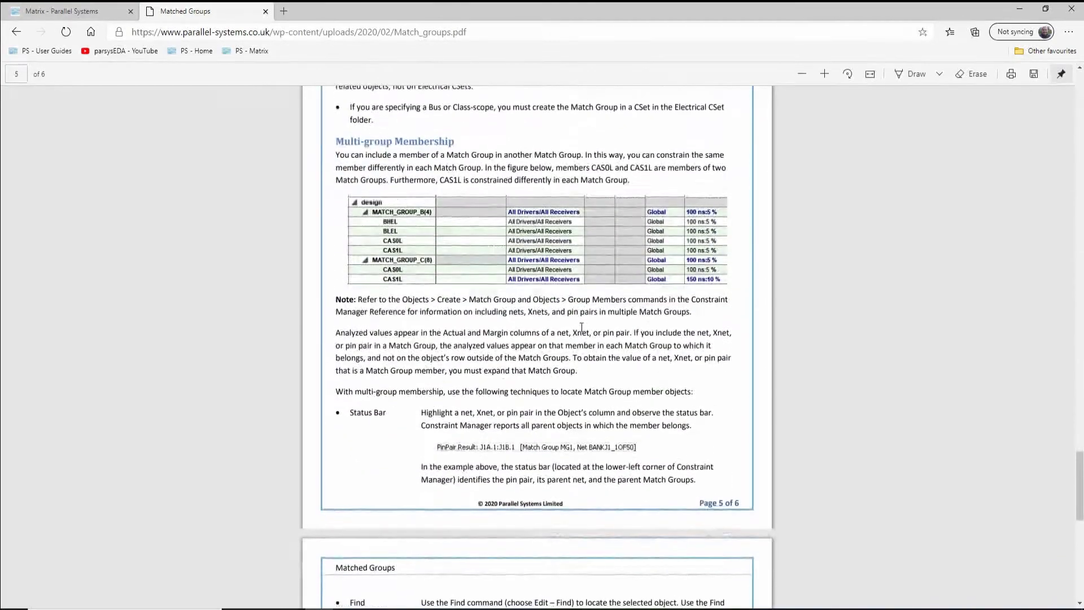
Close the Matched Groups PDF, minimise Edge, check pin U10.C1's net and open Setup
click(265, 11)
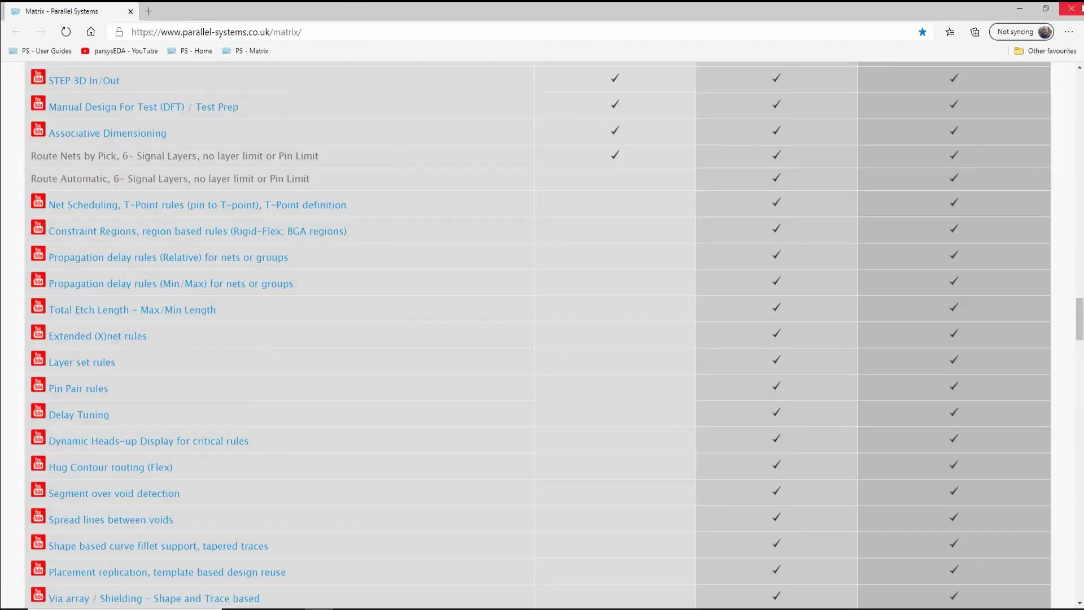
click(1020, 8)
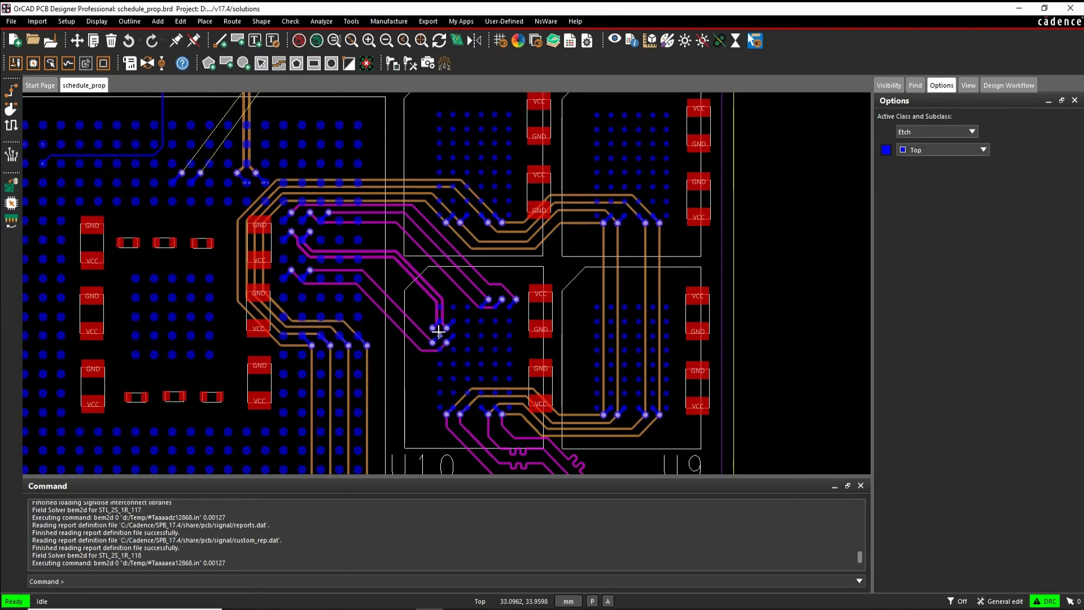
mouse_move(438, 329)
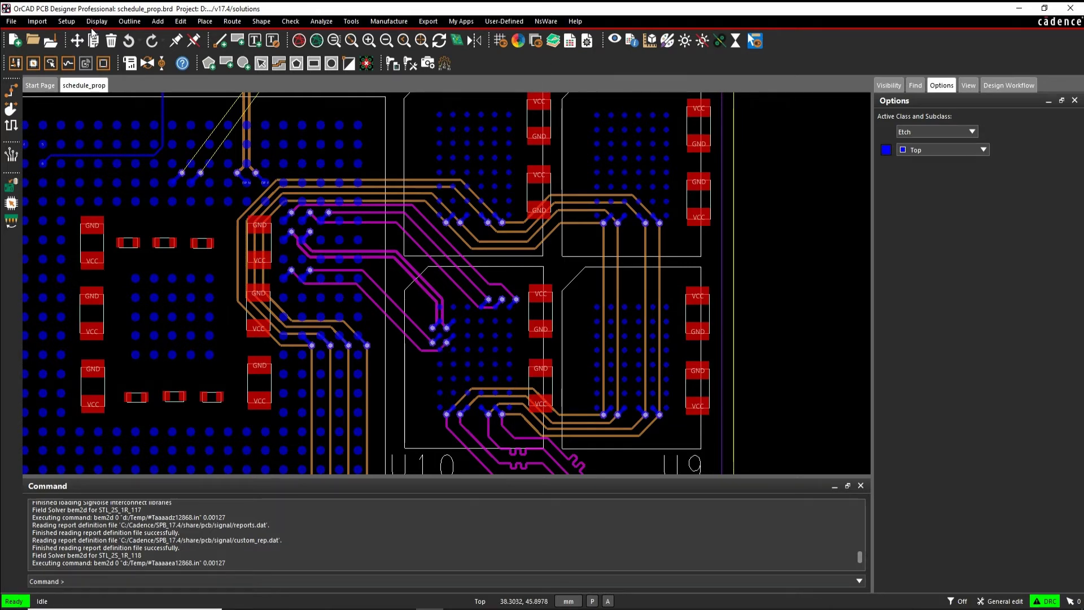
click(70, 22)
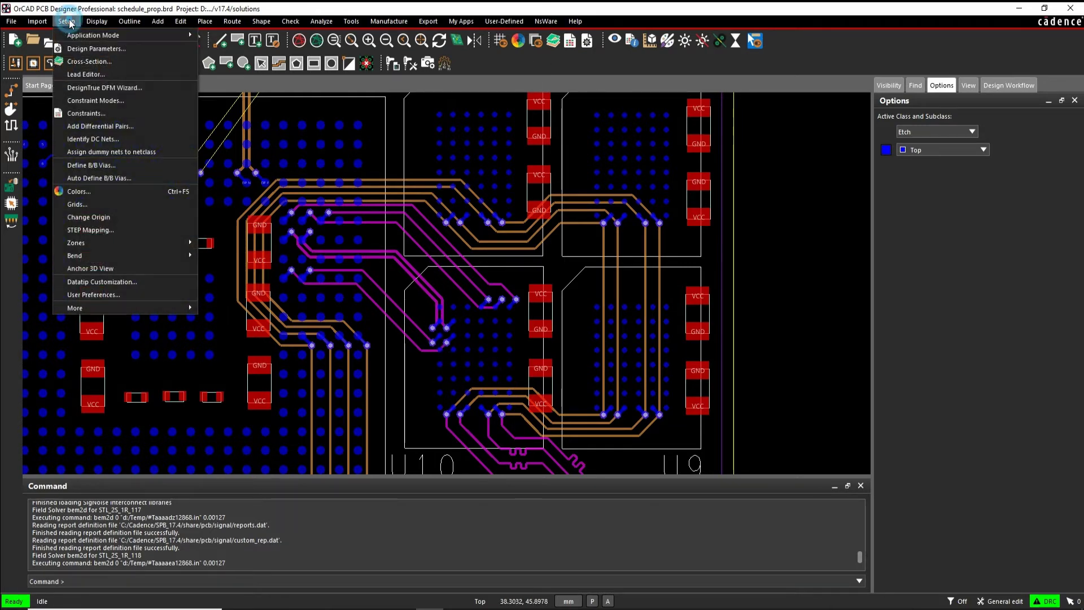
Open Constraint Manager and select nets DDR3_DM0 through DDR3_DQ3 for relative propagation delay
click(90, 113)
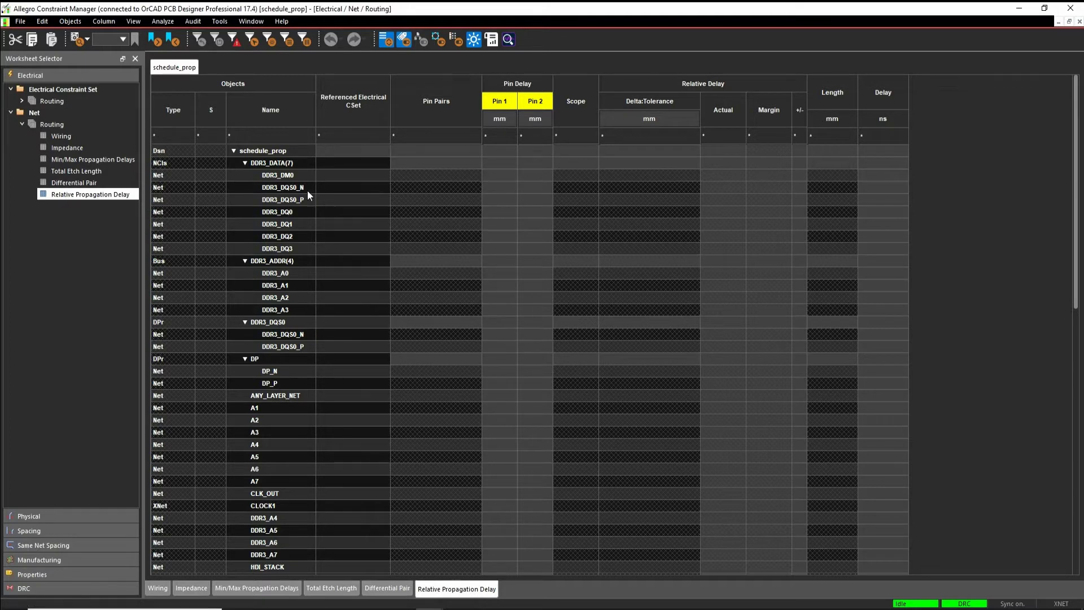
click(286, 176)
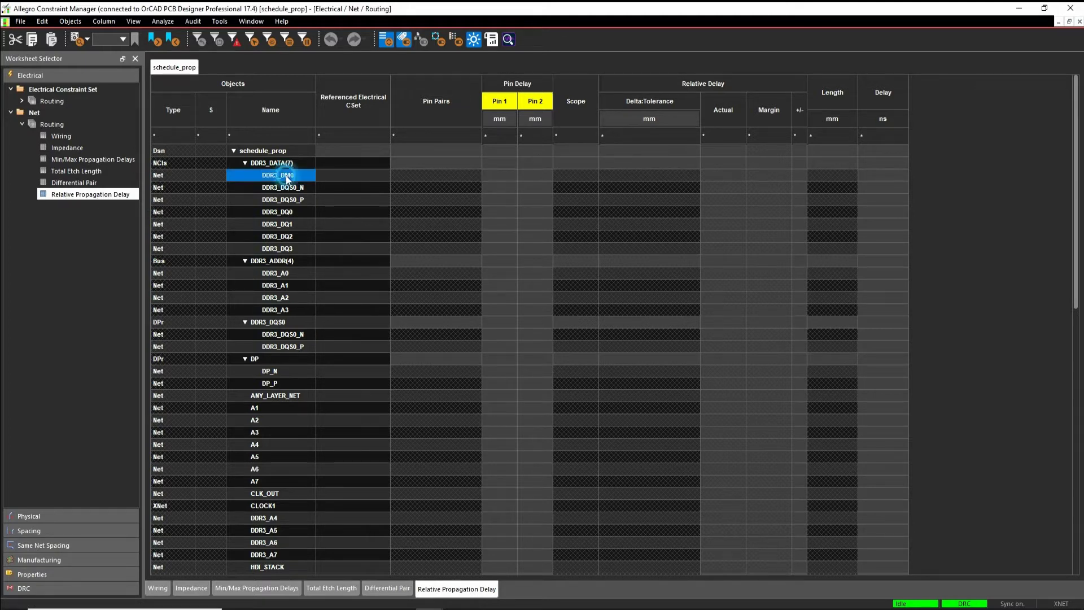
shift+click(270, 252)
Create match group BYTELANE0 from them and set its delta:tolerance to 0:2.54 mm
right_click(271, 253)
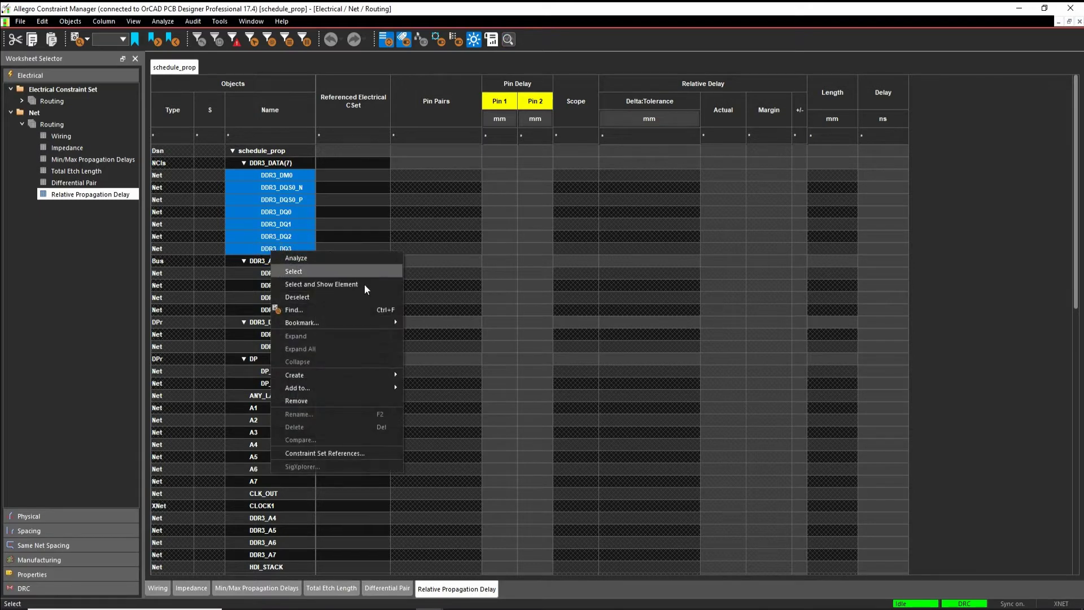
mouse_move(330, 375)
click(430, 388)
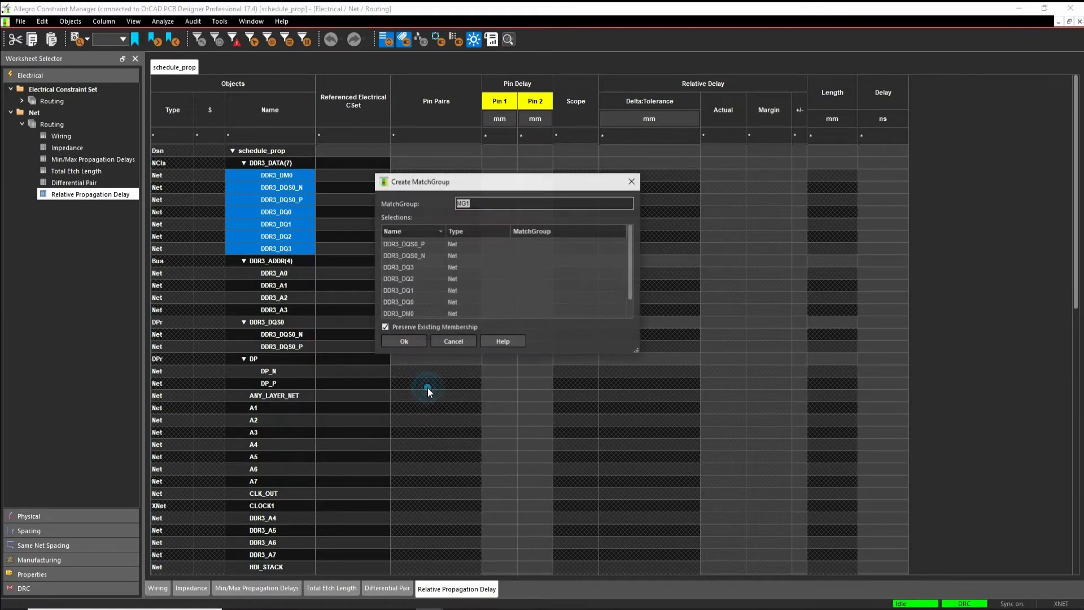
text(BYTELANE0)
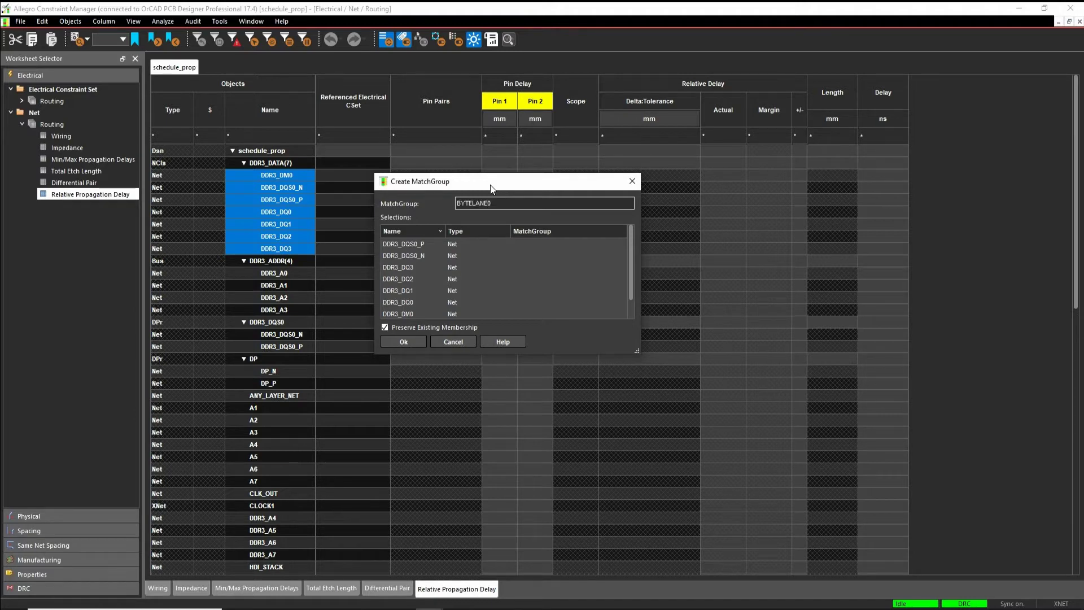
key(Return)
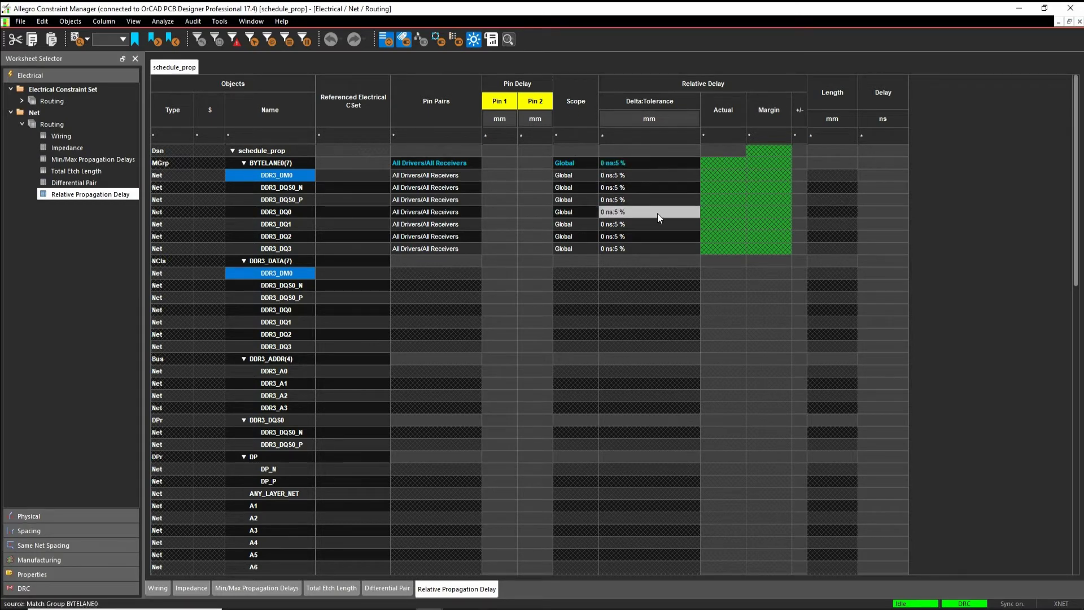
click(656, 162)
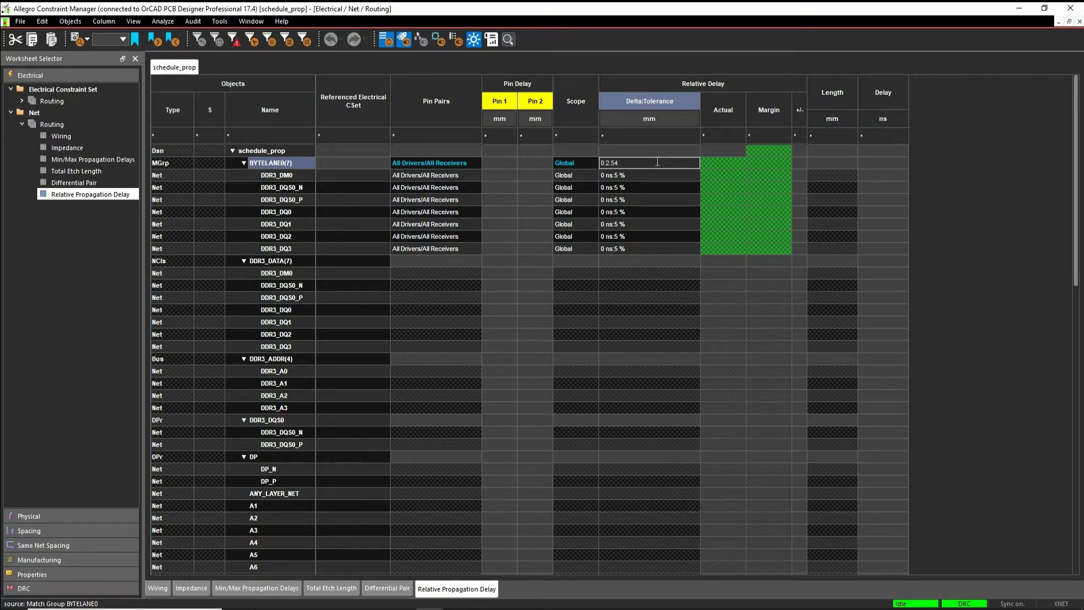
key(Return)
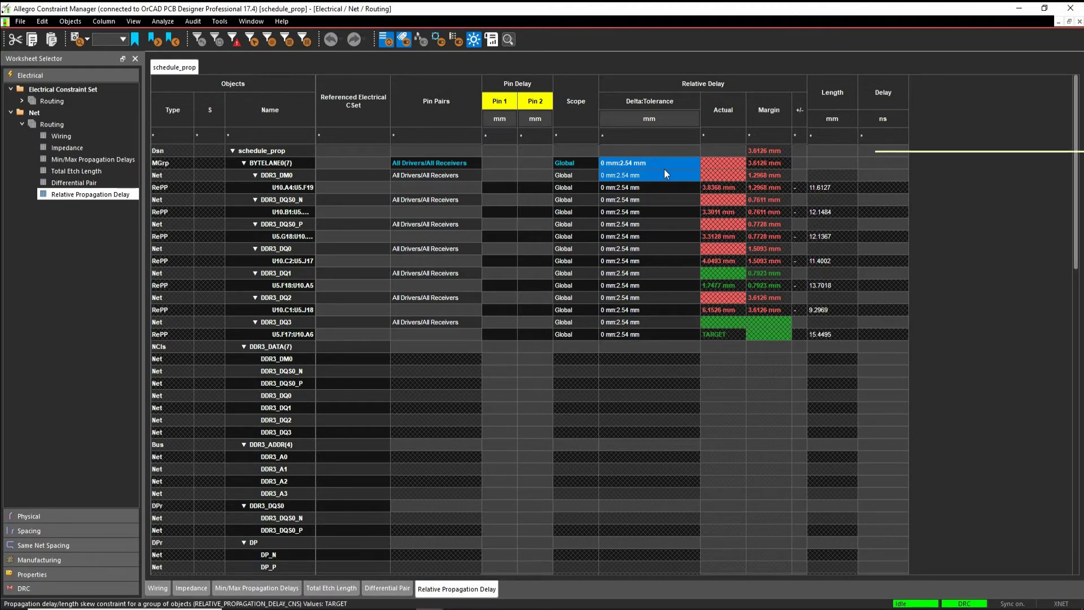
In Analysis Mode, enable unrouted DRC for minimum and relative propagation delay
click(163, 20)
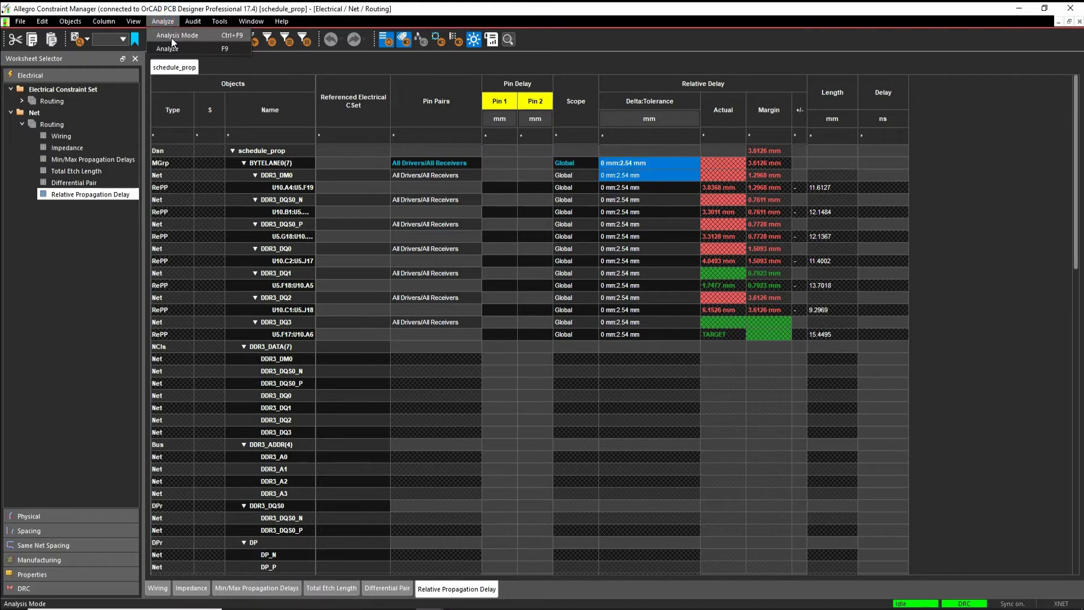
click(175, 36)
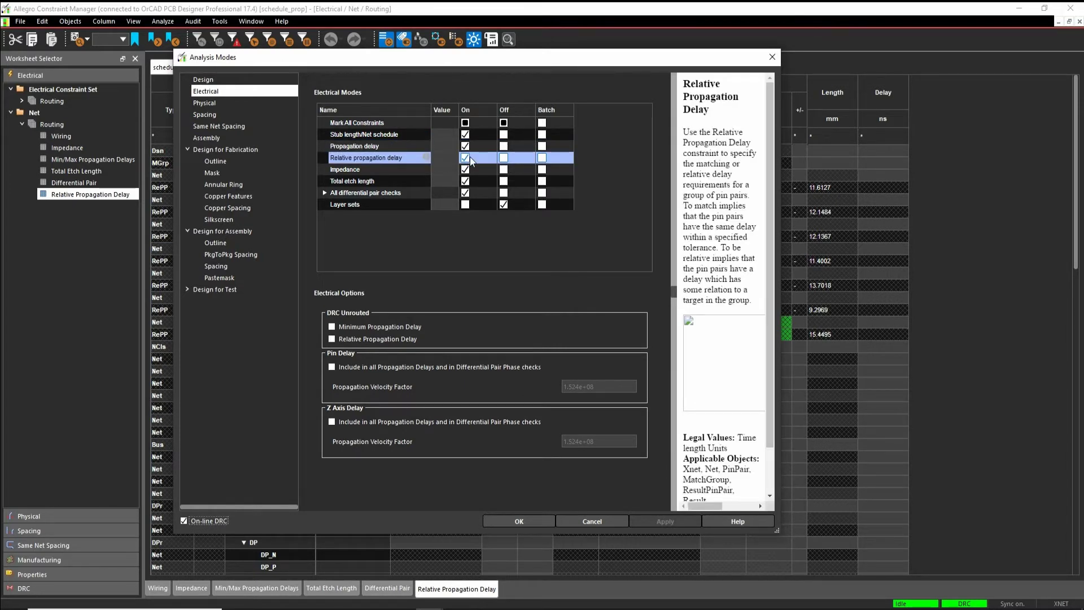
click(332, 326)
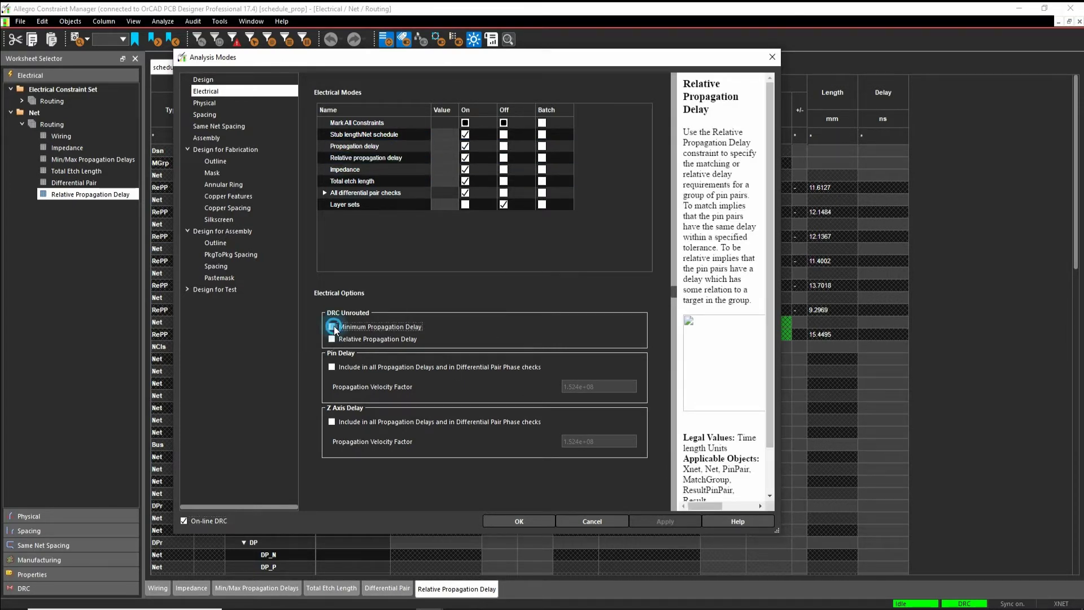
click(332, 339)
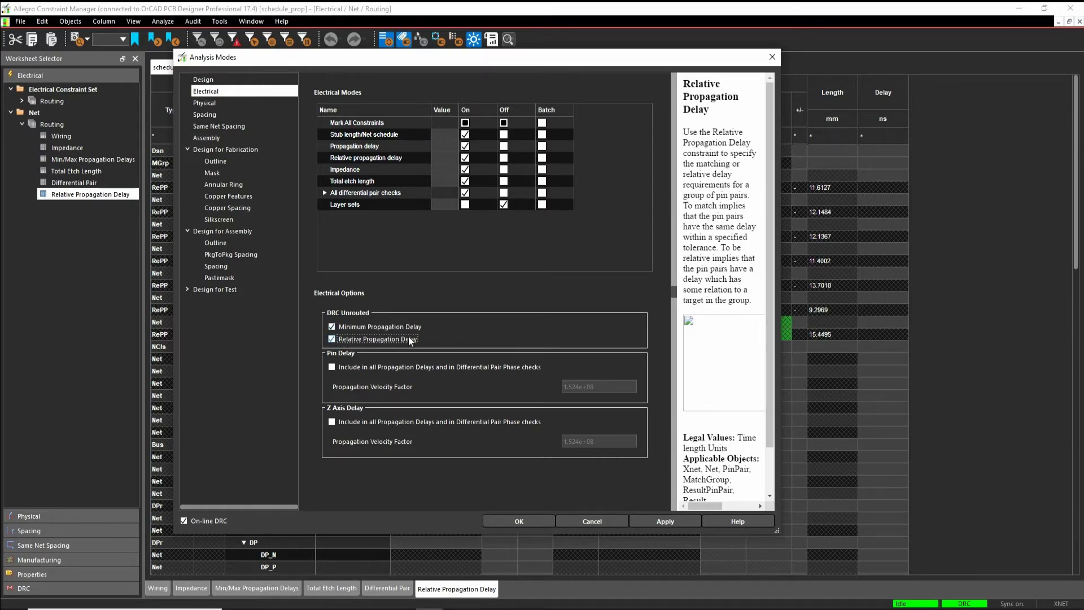
click(511, 519)
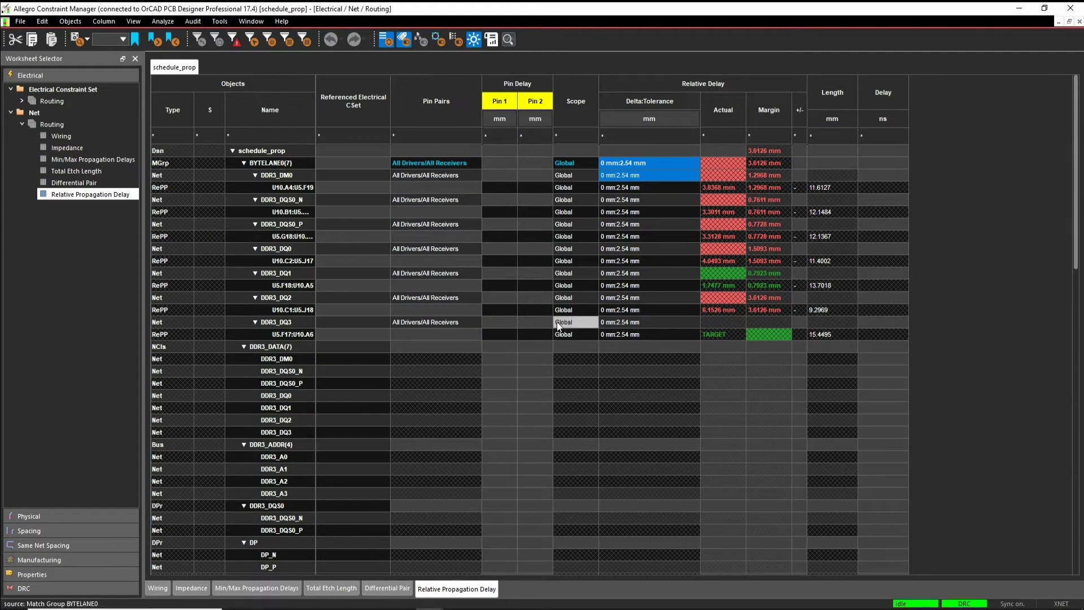
Return to the board and switch to the routed-trace editing mode
click(1019, 8)
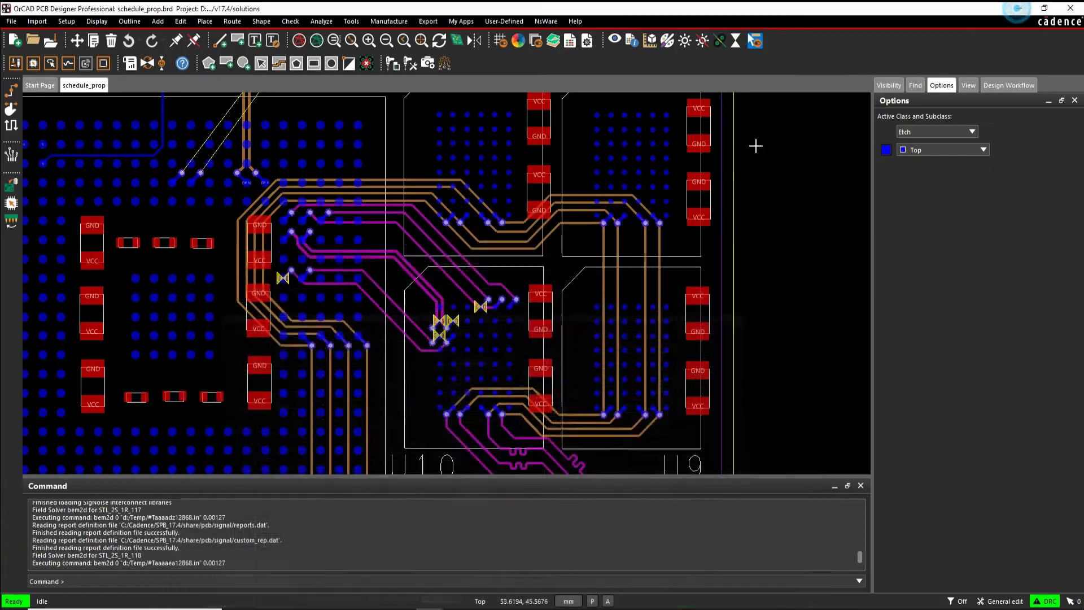
scroll(363, 307, up, 2)
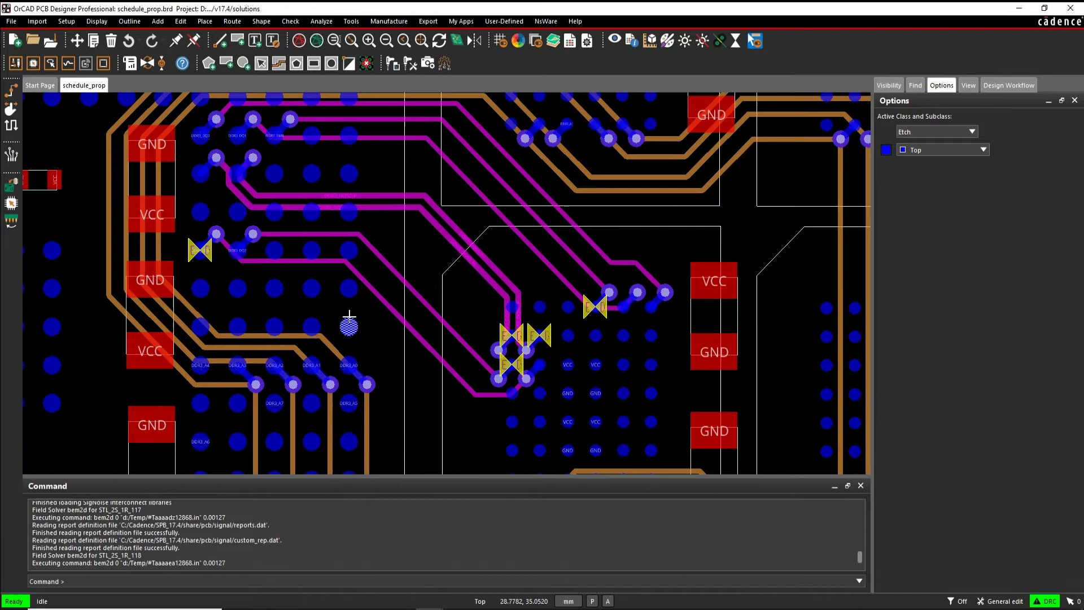
click(1000, 601)
click(1022, 555)
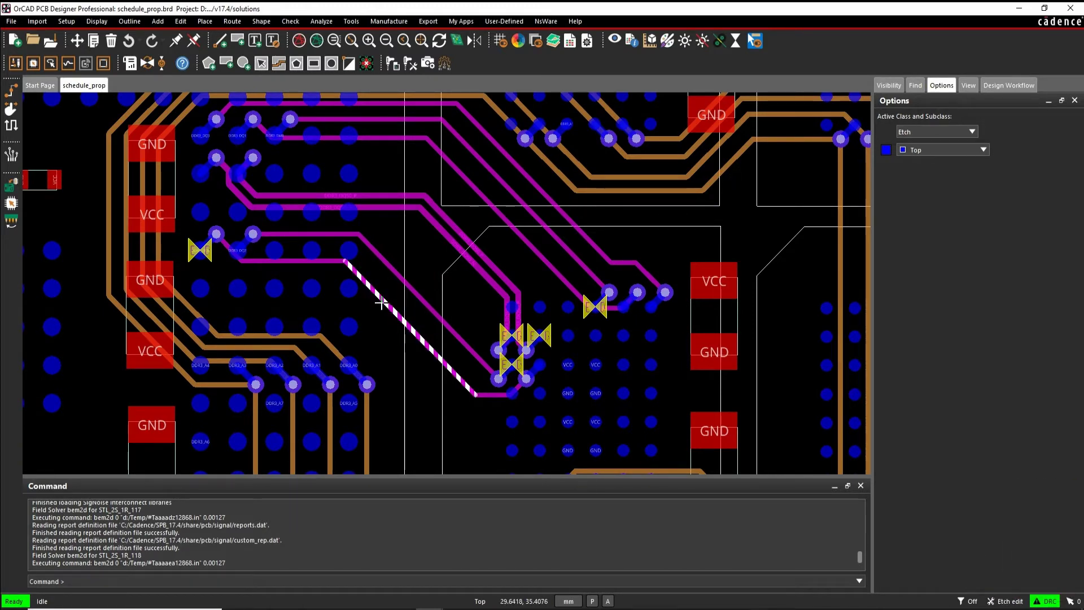
Delay-tune DDR3_DQ0 with a 45° accordion meander until its relative delay passes
right_click(384, 298)
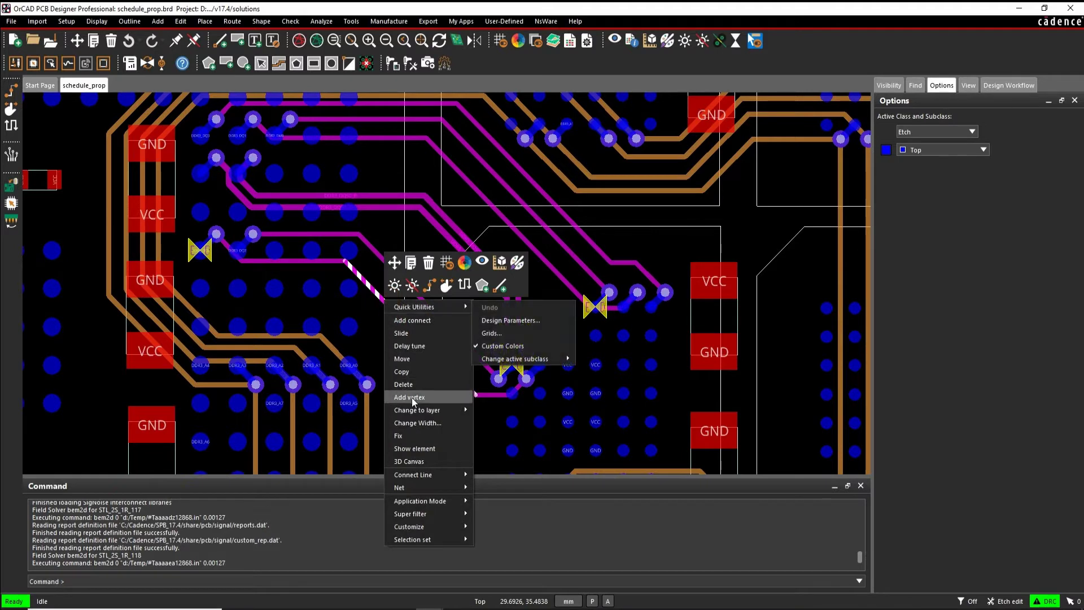
click(417, 346)
click(387, 294)
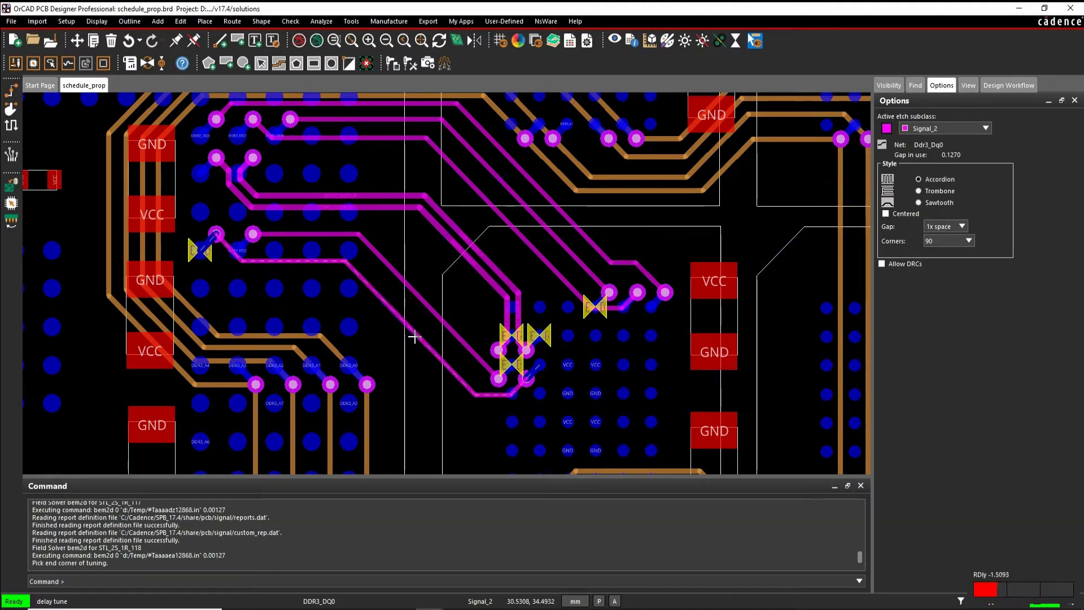
click(970, 242)
click(954, 257)
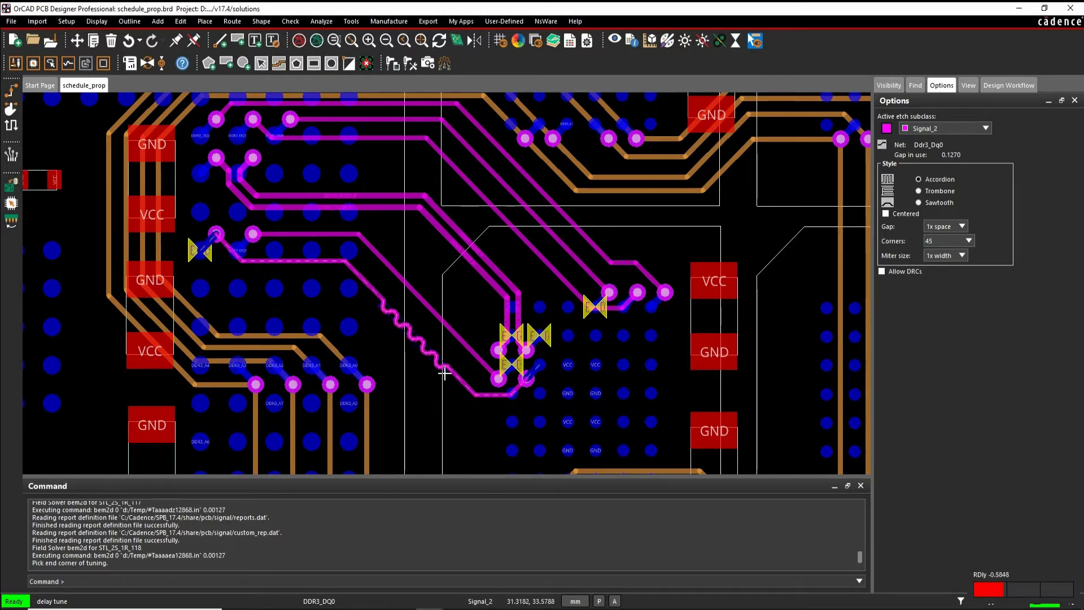
click(443, 376)
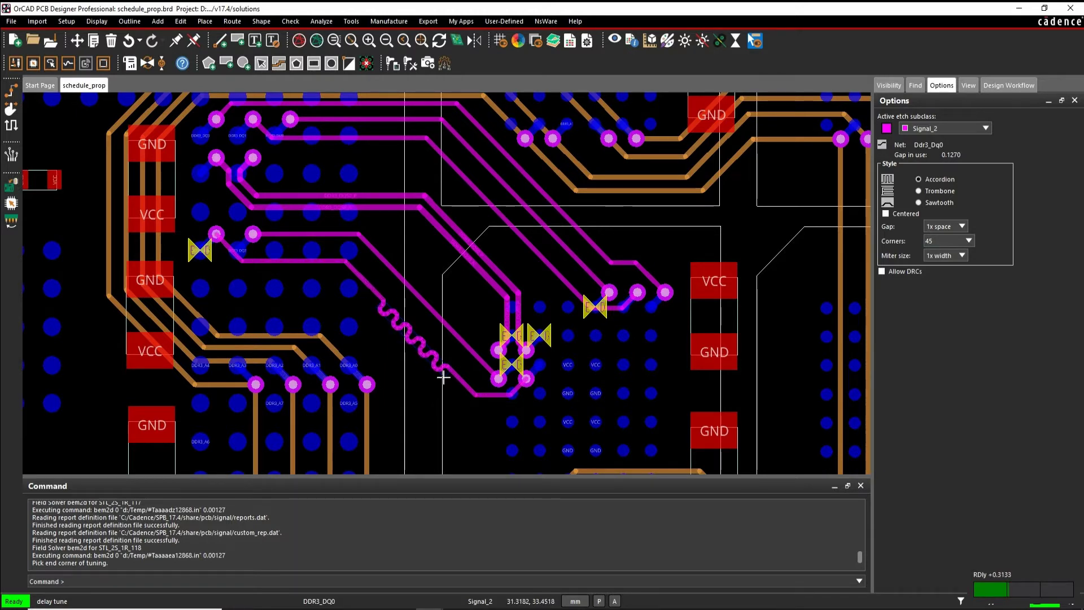
click(443, 377)
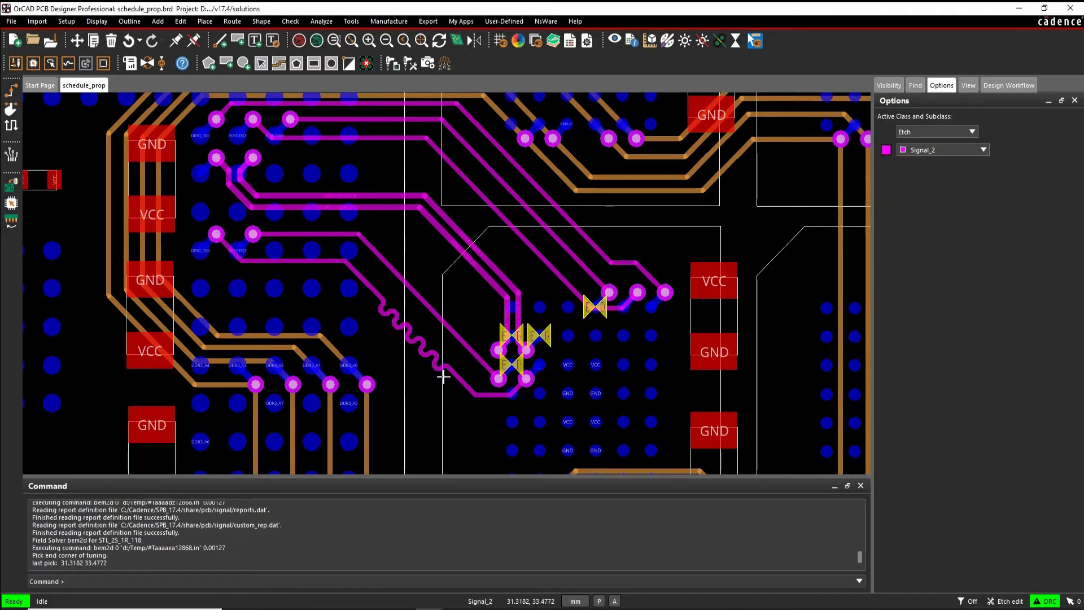
Add delay-tuning meanders to the DDR3_DQ2 and DDR3_DQS0_N traces
right_click(393, 269)
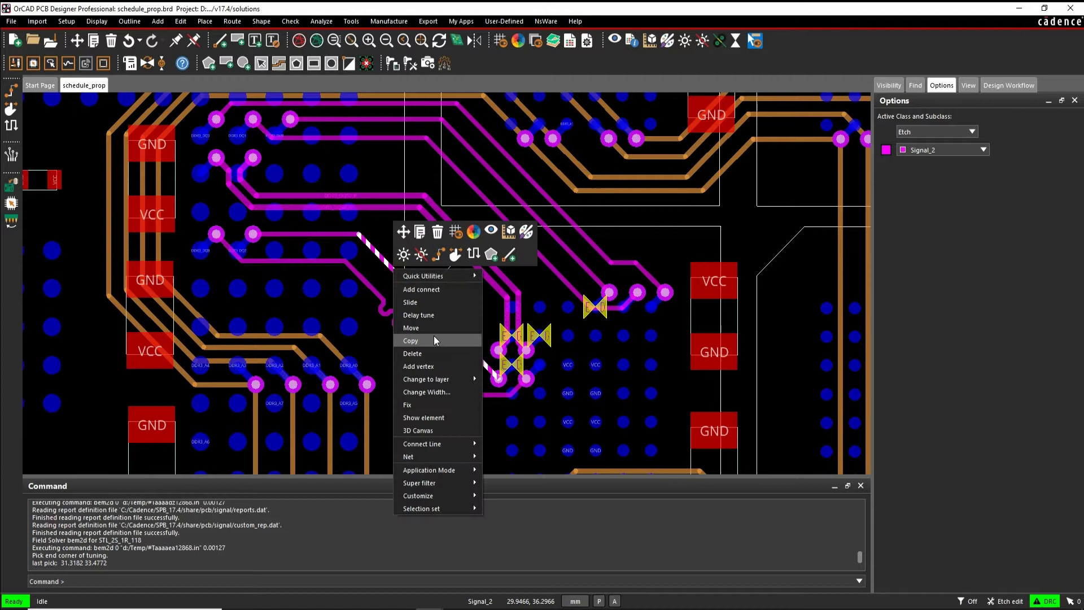
click(429, 316)
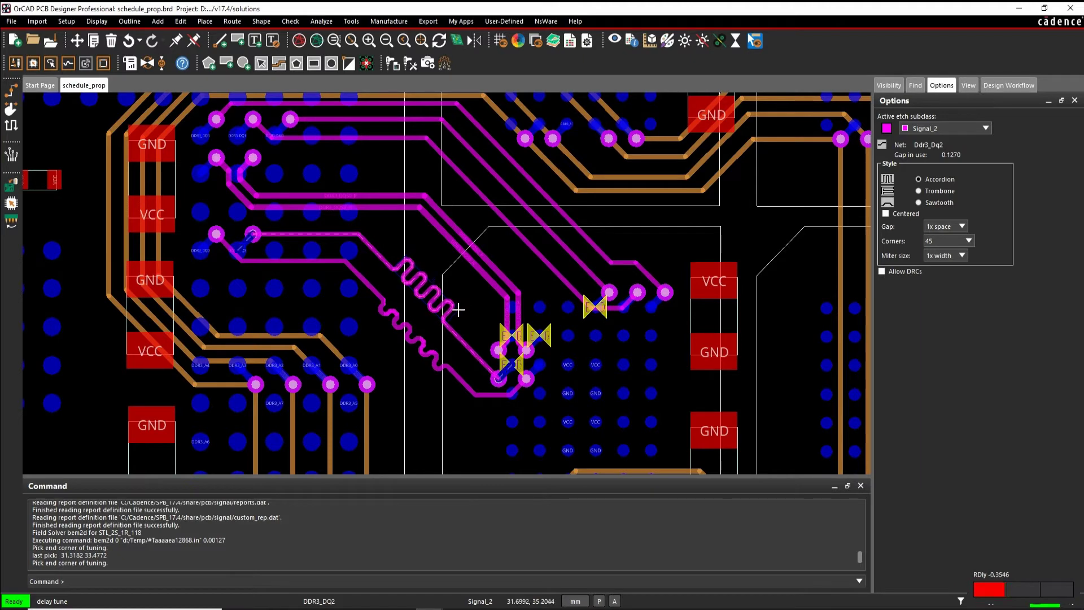
click(459, 309)
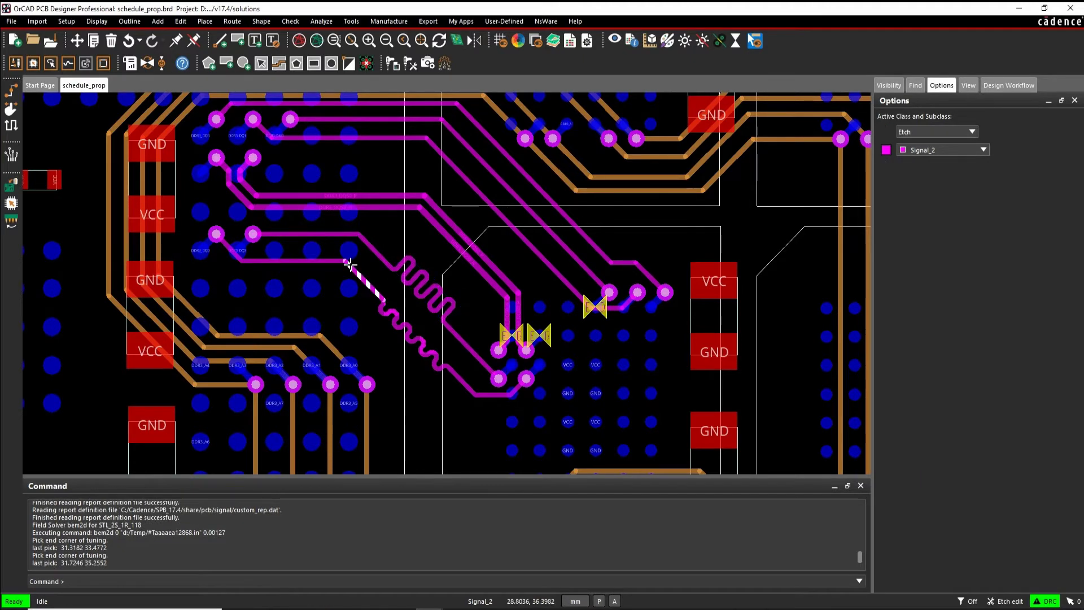
right_click(296, 209)
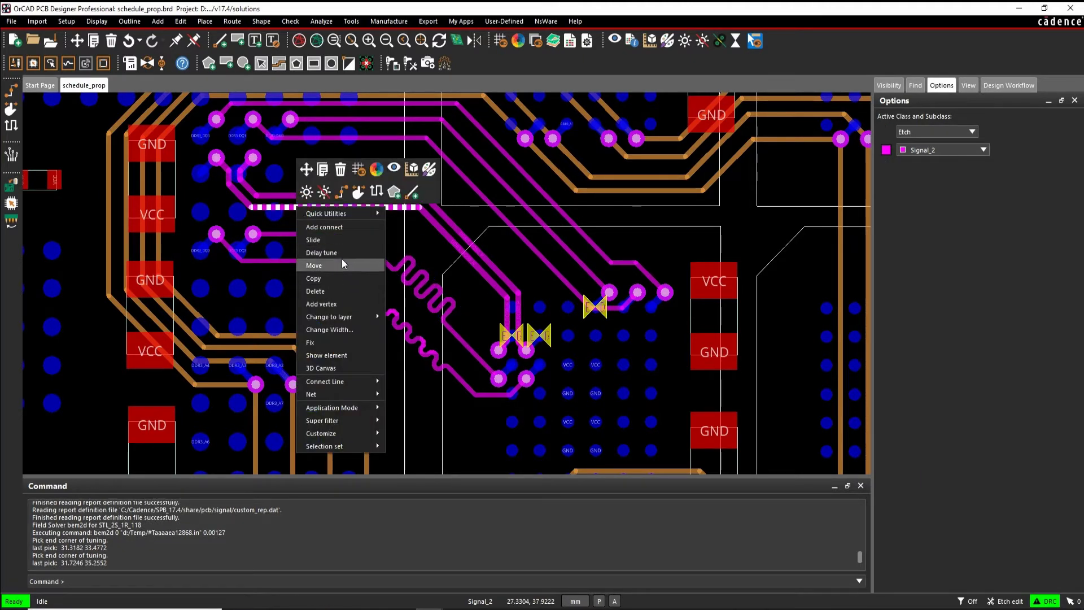
click(341, 257)
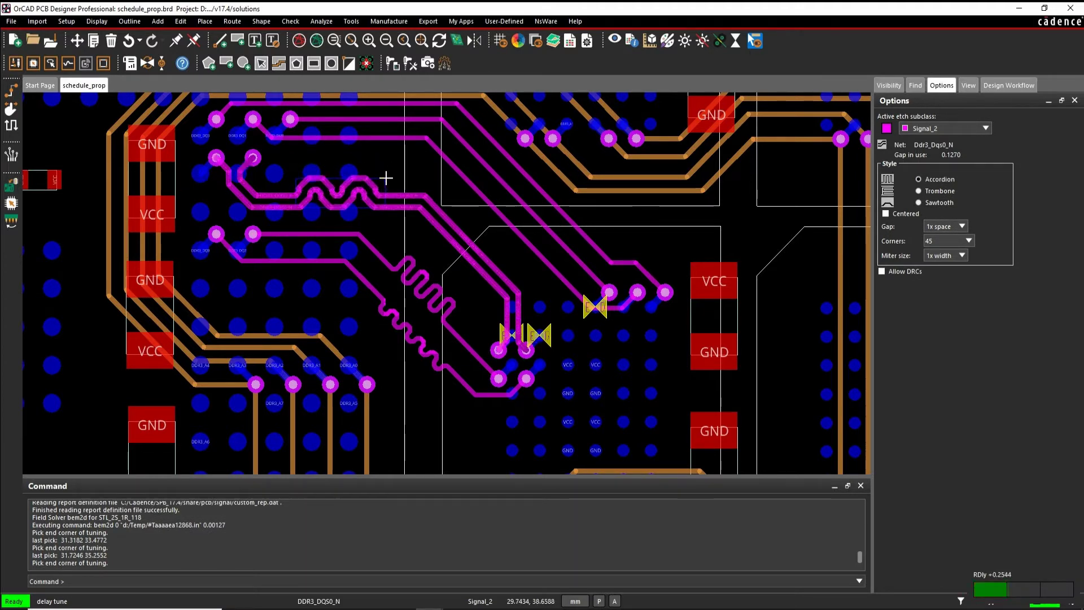
right_click(386, 179)
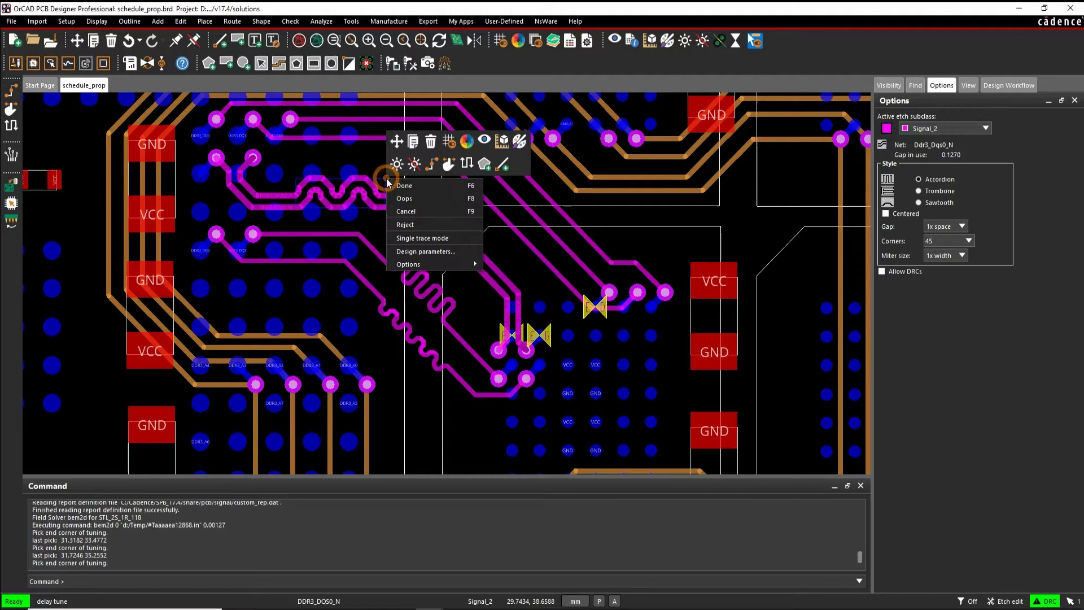
key(Escape)
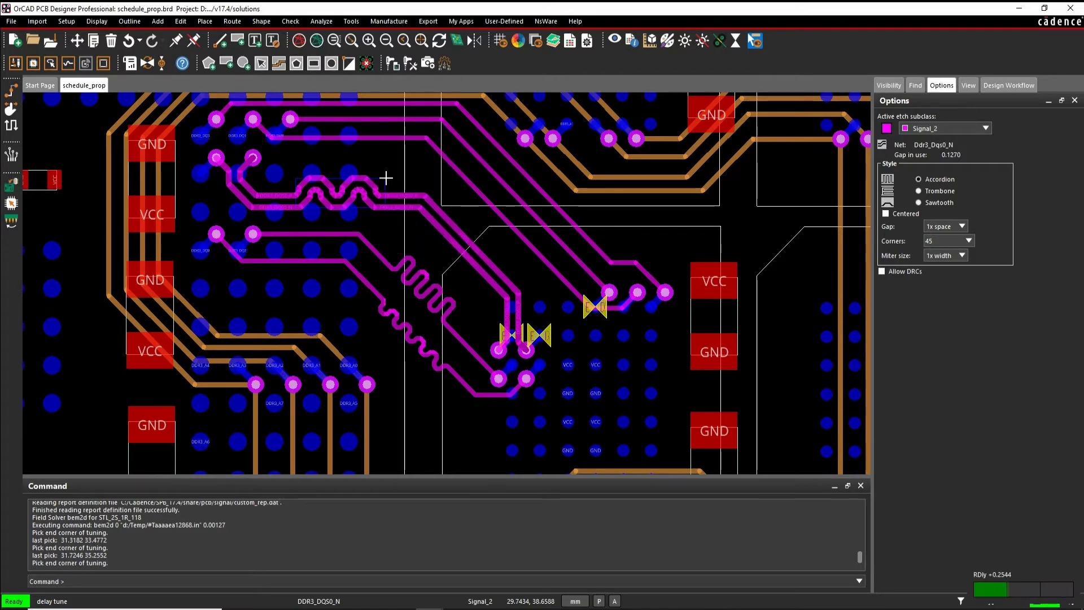
click(386, 179)
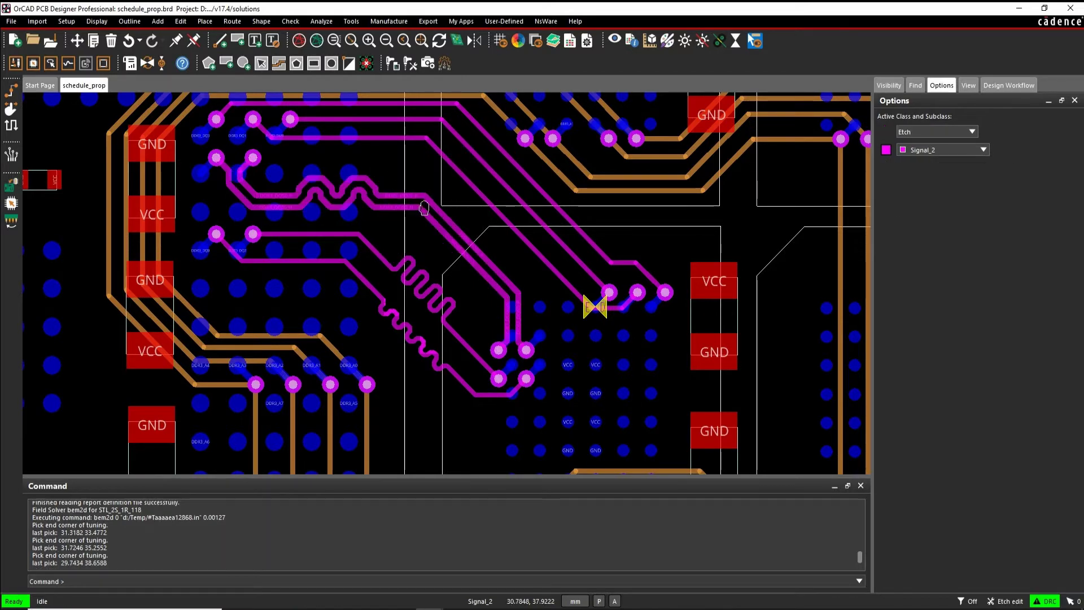
Delay-tune DDR3_DQ1 and DDR3_DM0, then bring up Constraint Manager to check delays
middle_drag(387, 174, 370, 268)
right_click(388, 275)
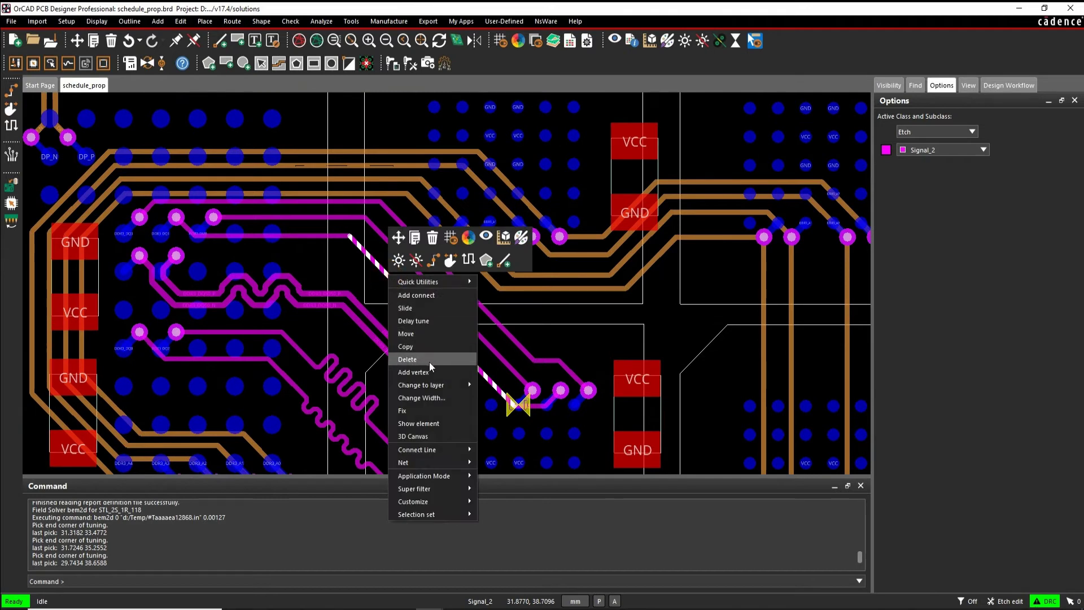
click(432, 321)
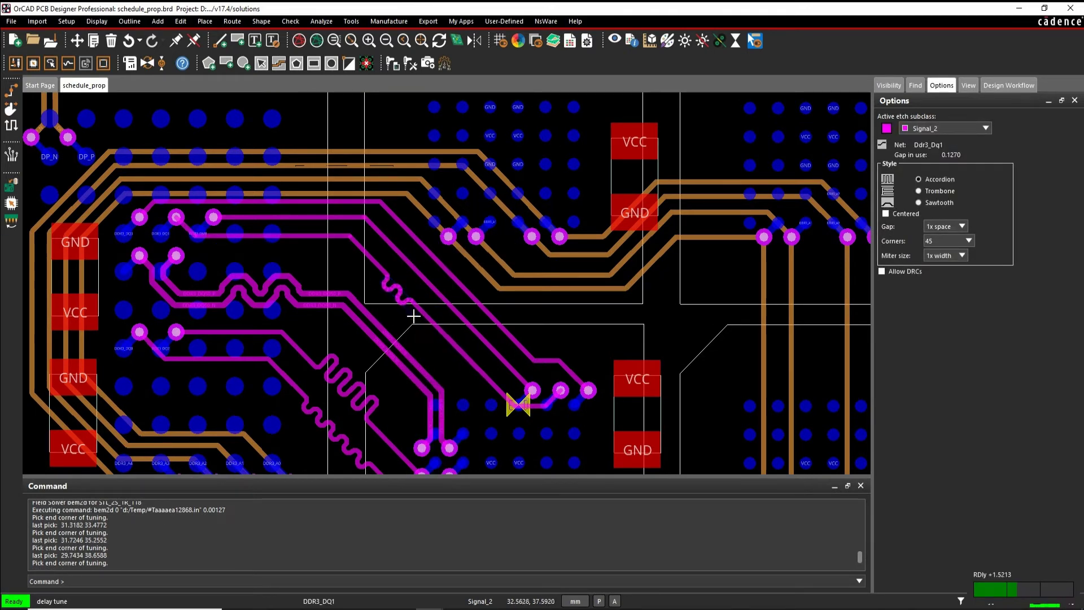
click(410, 314)
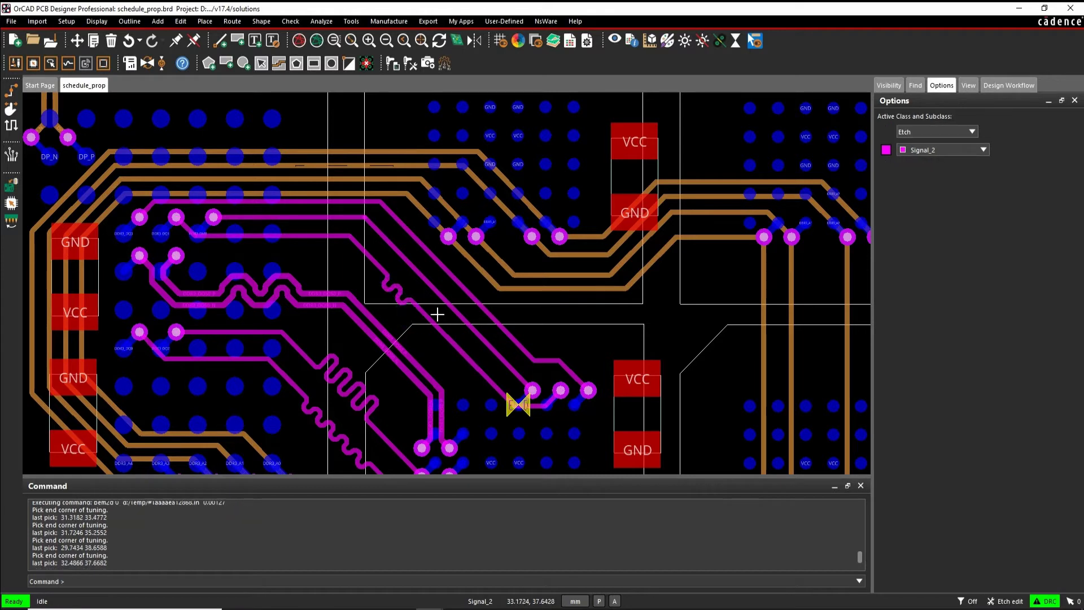
right_click(422, 275)
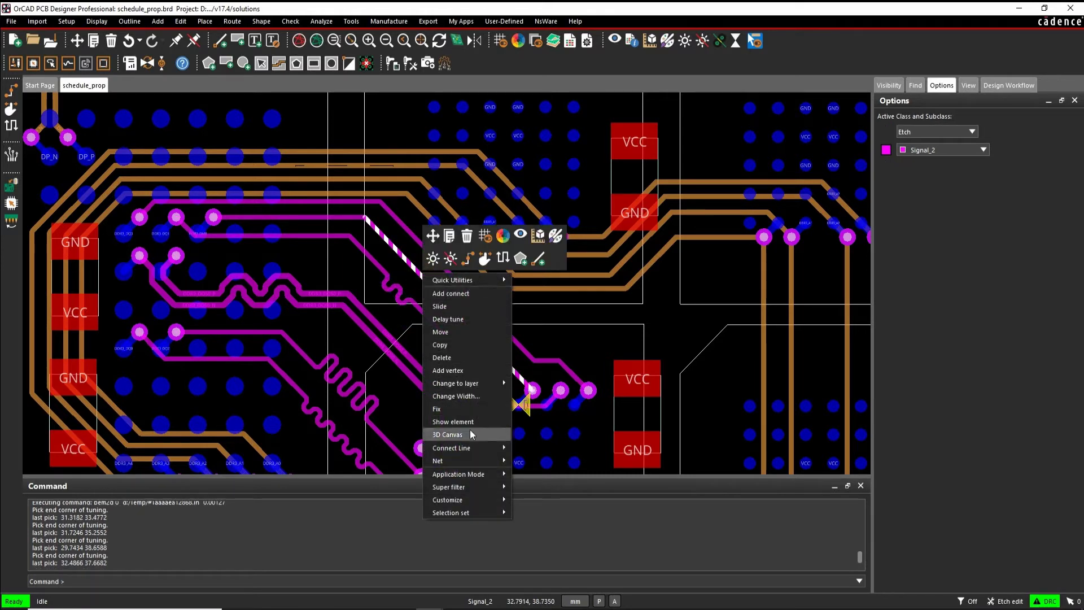
click(448, 319)
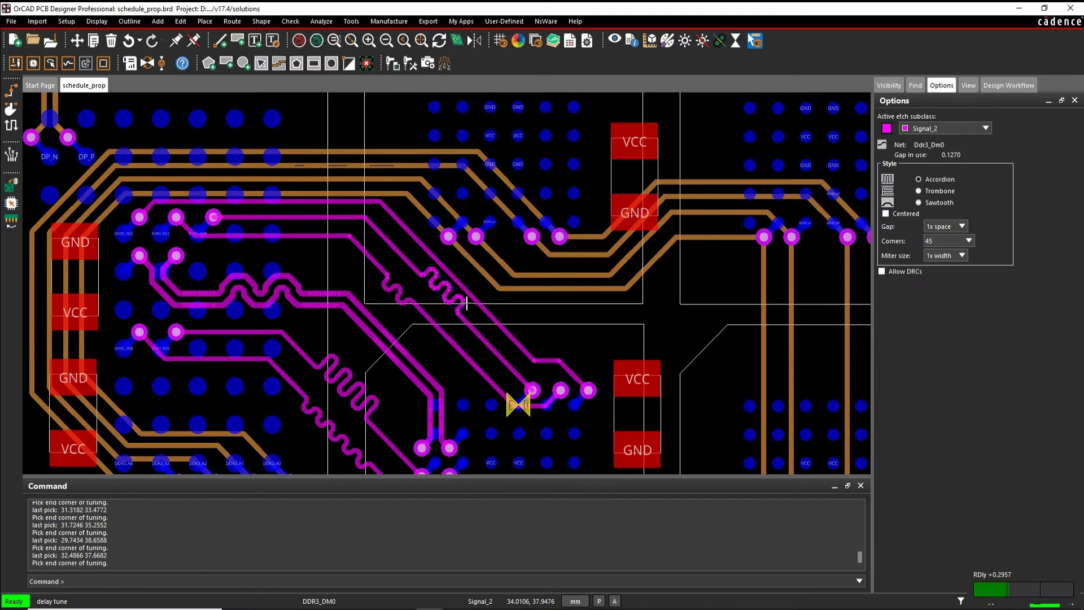
click(471, 306)
scroll(537, 366, down, 2)
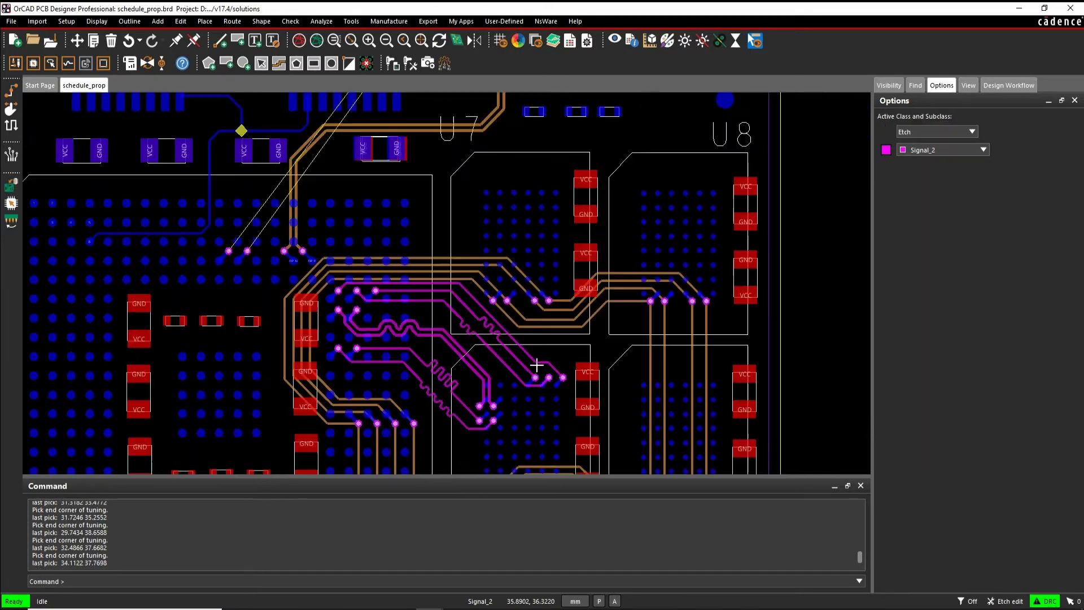
click(571, 41)
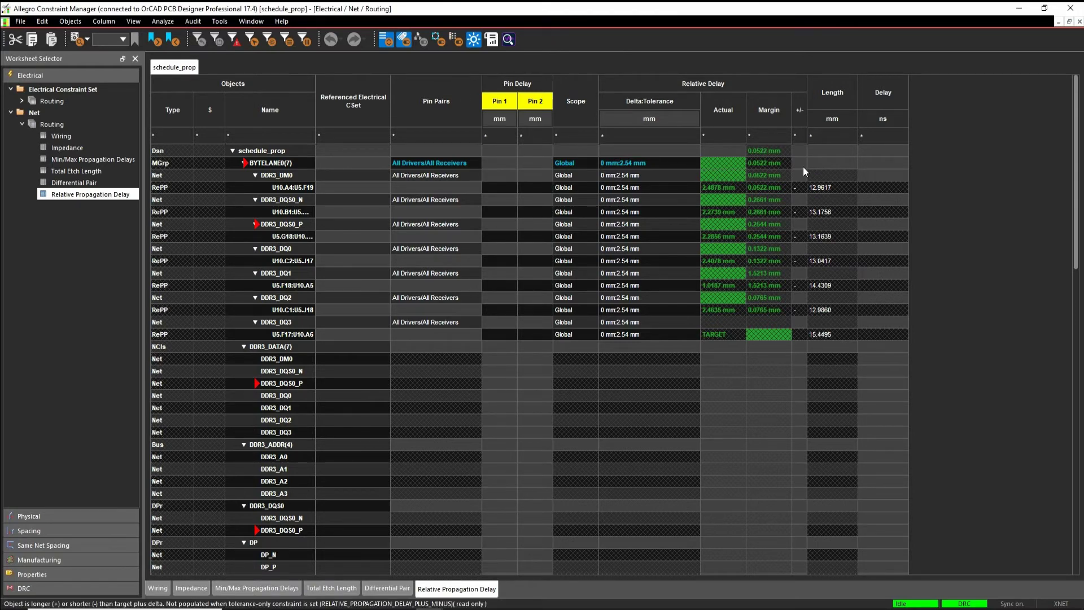
Minimise Constraint Manager and zoom in on the blue net's T-point on the board
click(1019, 8)
scroll(368, 297, up, 5)
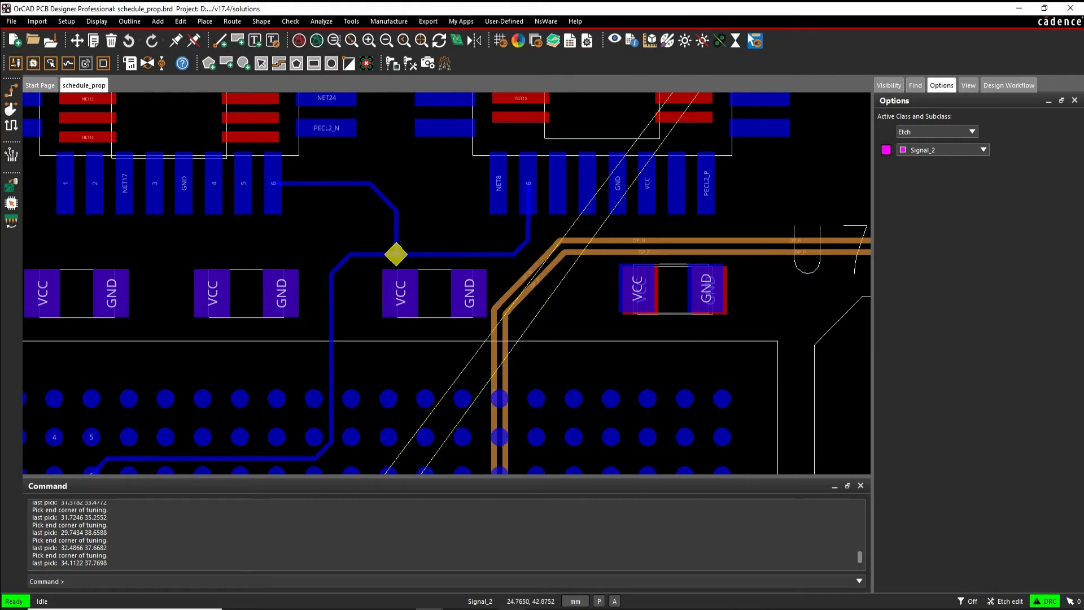
Return to Constraint Manager and start creating pin pairs on net 6
mouse_move(429, 609)
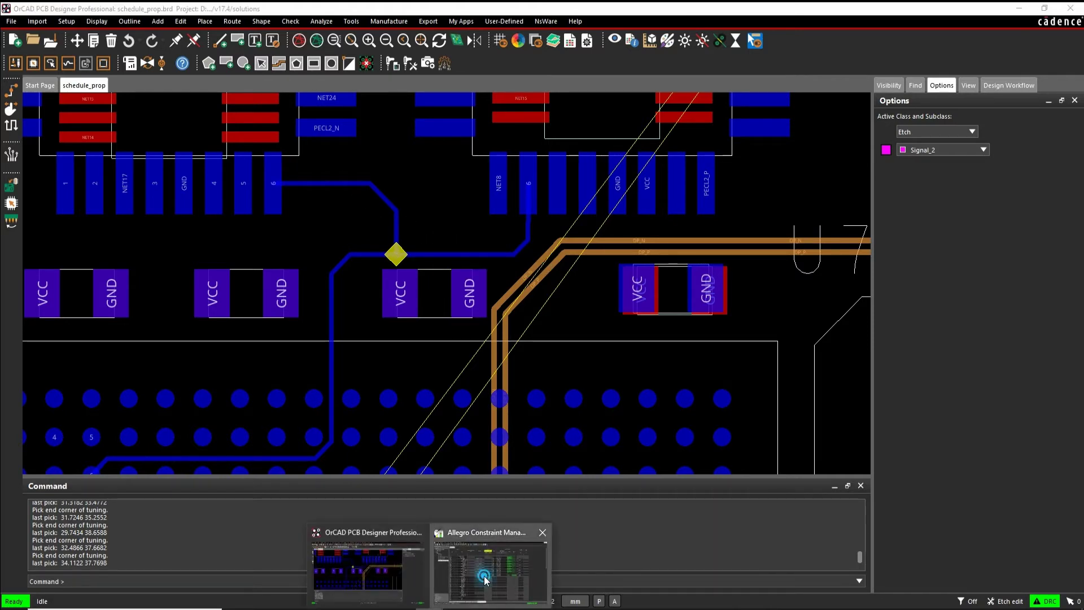
click(490, 562)
scroll(452, 491, down, 5)
scroll(490, 515, down, 9)
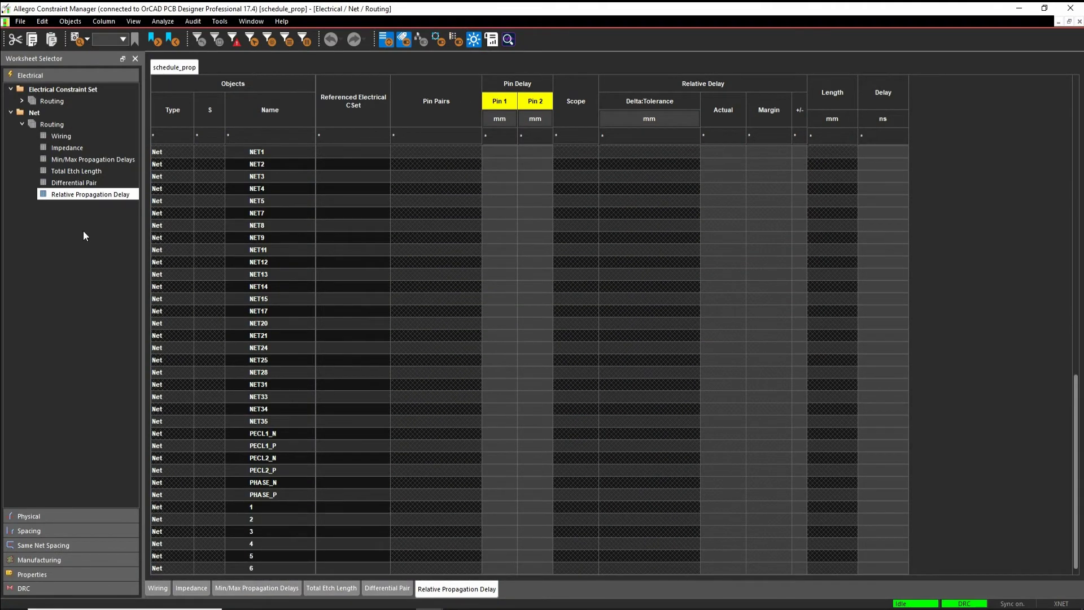
right_click(293, 571)
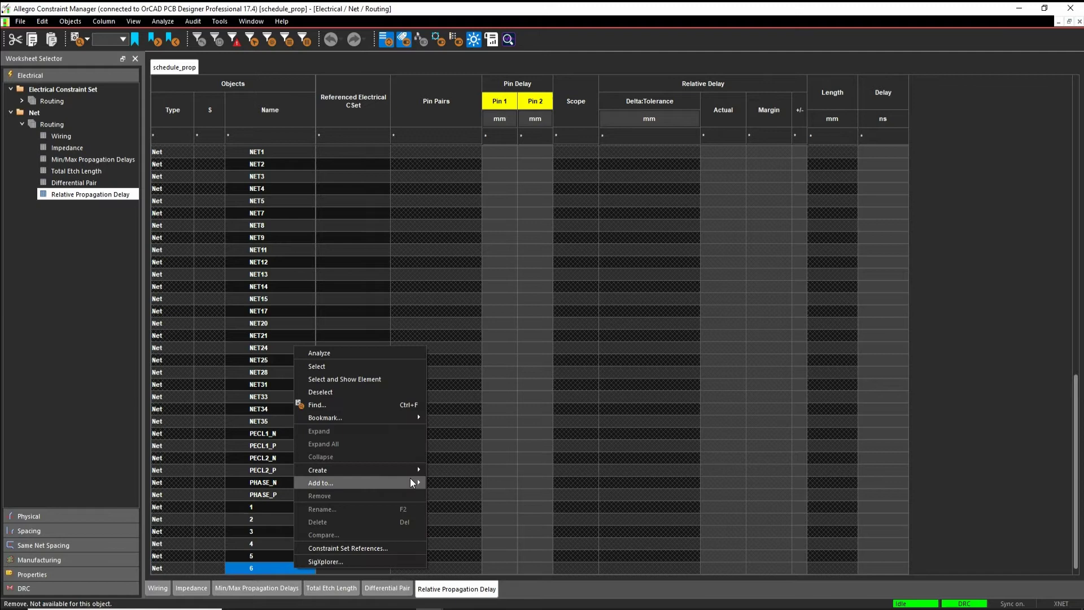
mouse_move(373, 470)
click(446, 509)
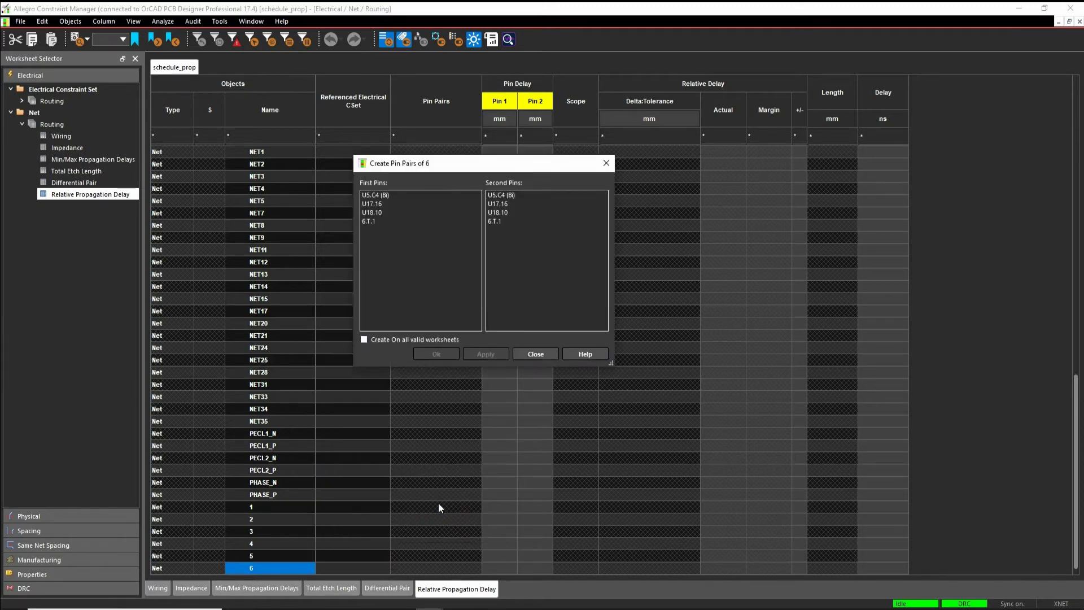
Create pin pairs 6.T.1:U17.16 and 6.T.1:U18.10, then select both
click(390, 221)
click(499, 205)
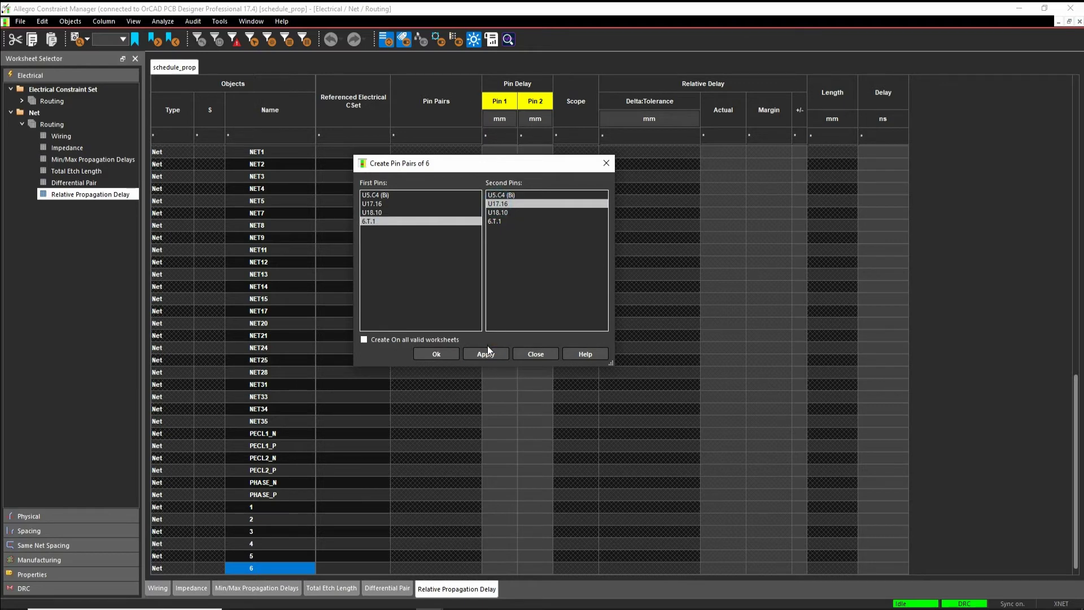
click(489, 350)
click(525, 350)
click(499, 212)
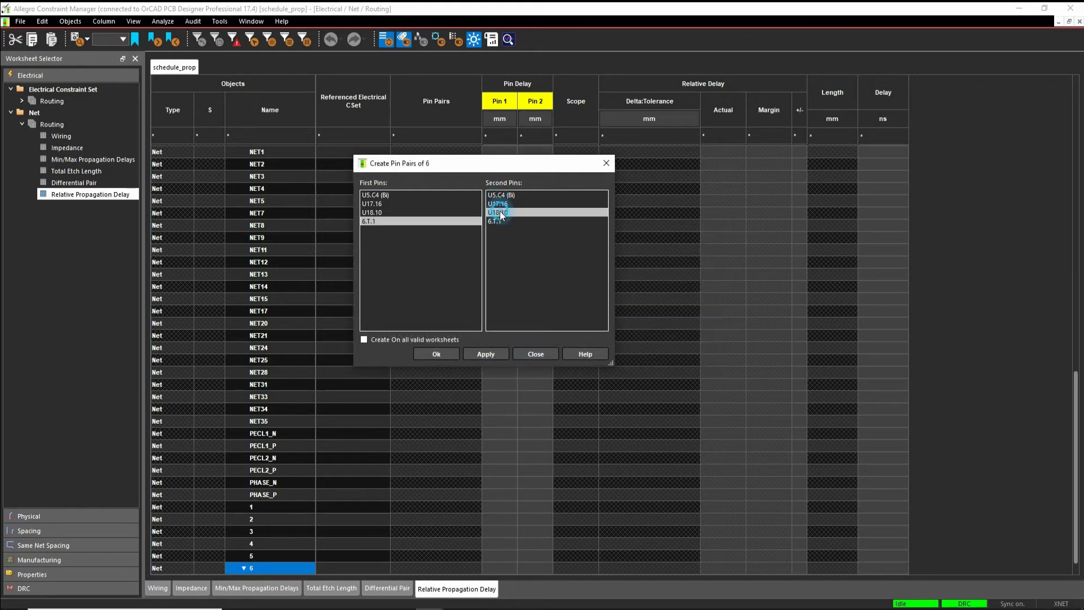
click(434, 353)
click(541, 355)
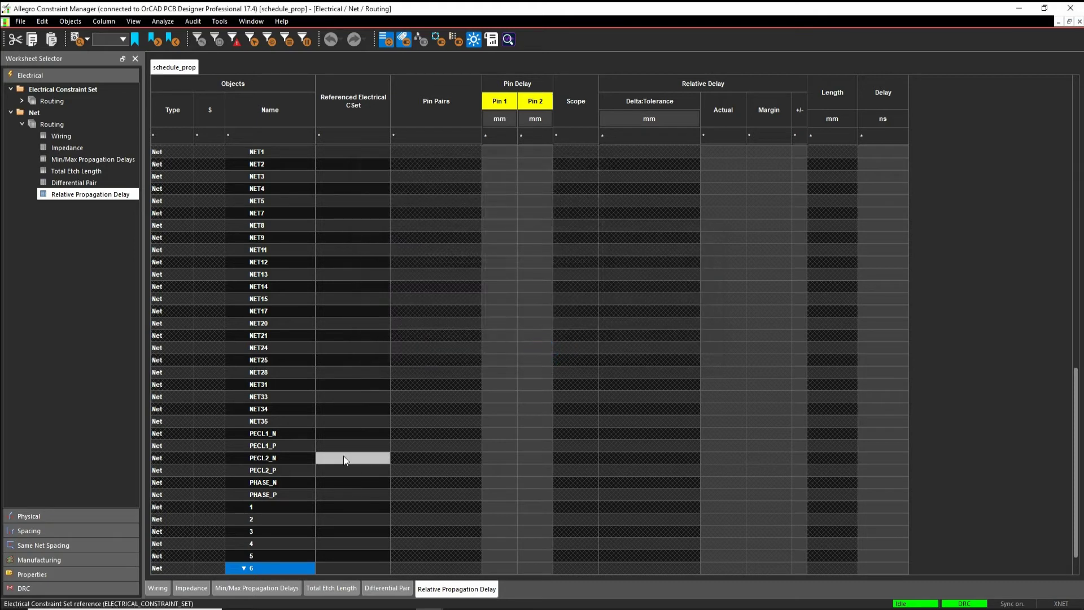
drag(293, 558, 292, 570)
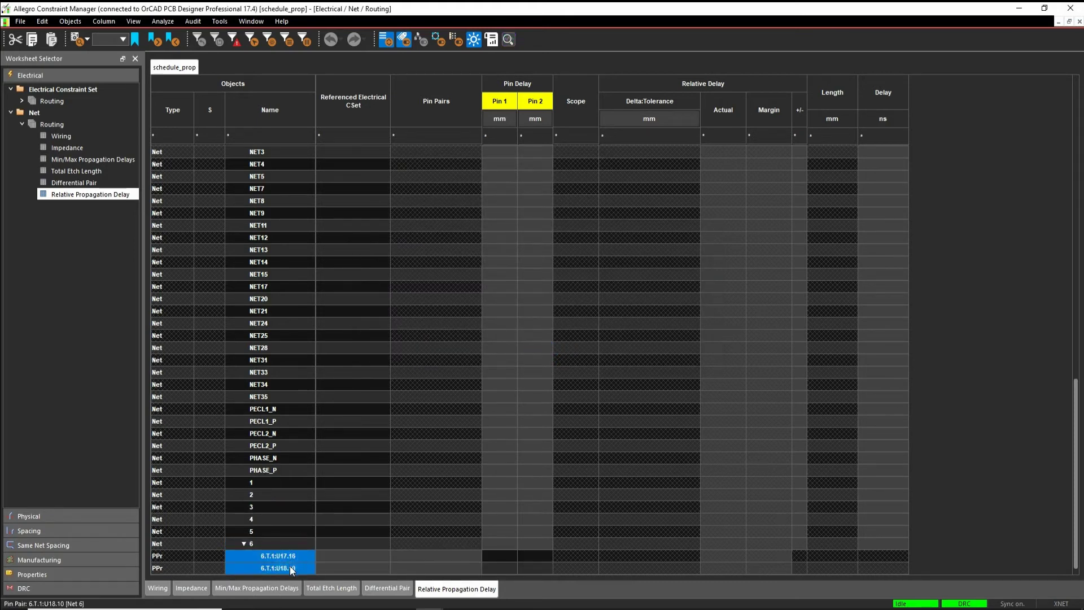
Create match group STEVE from net 6's two pin pairs
right_click(294, 558)
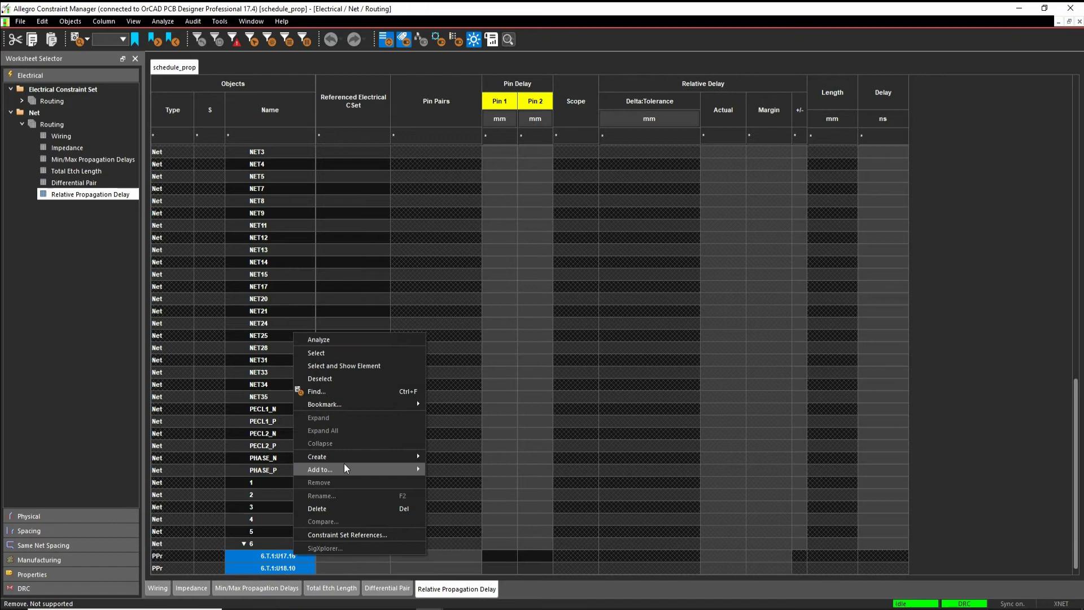
mouse_move(344, 455)
click(441, 470)
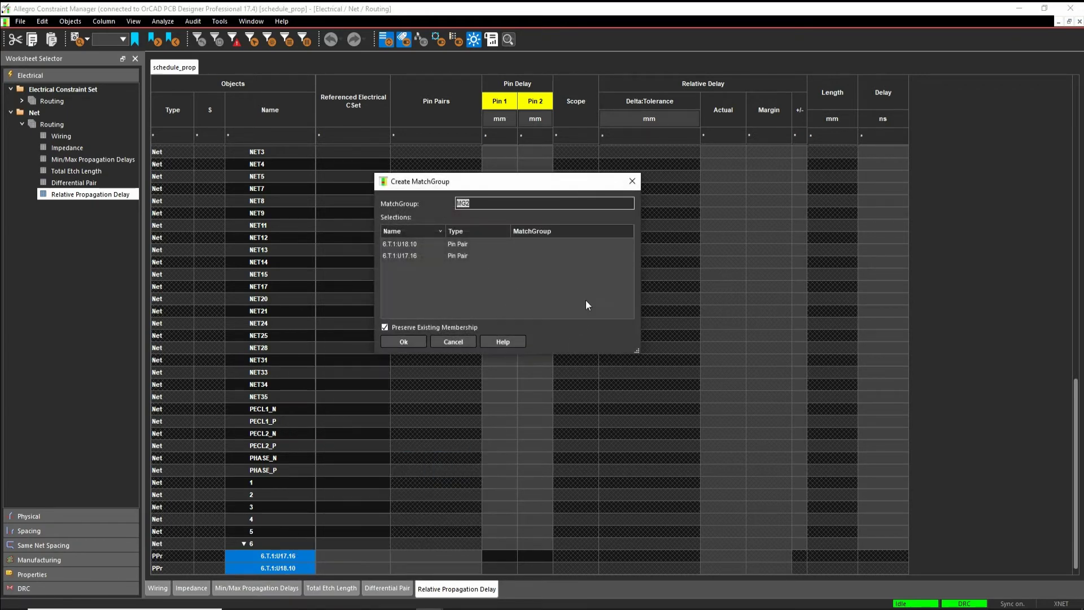
text(STEVE)
key(Return)
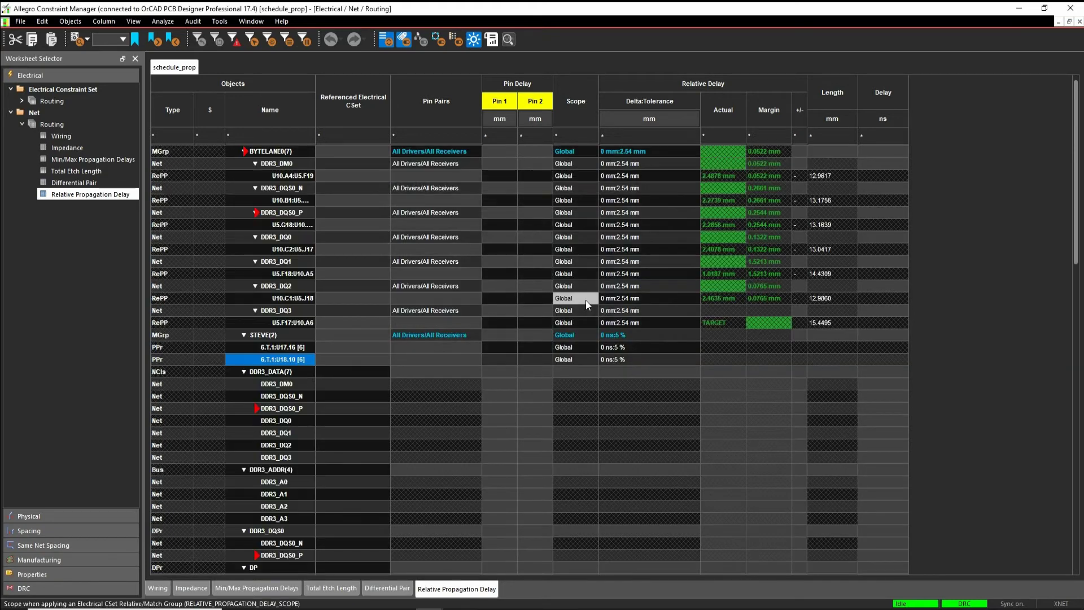
Set STEVE's delta:tolerance to 2.54 mm and minimise Constraint Manager
click(658, 334)
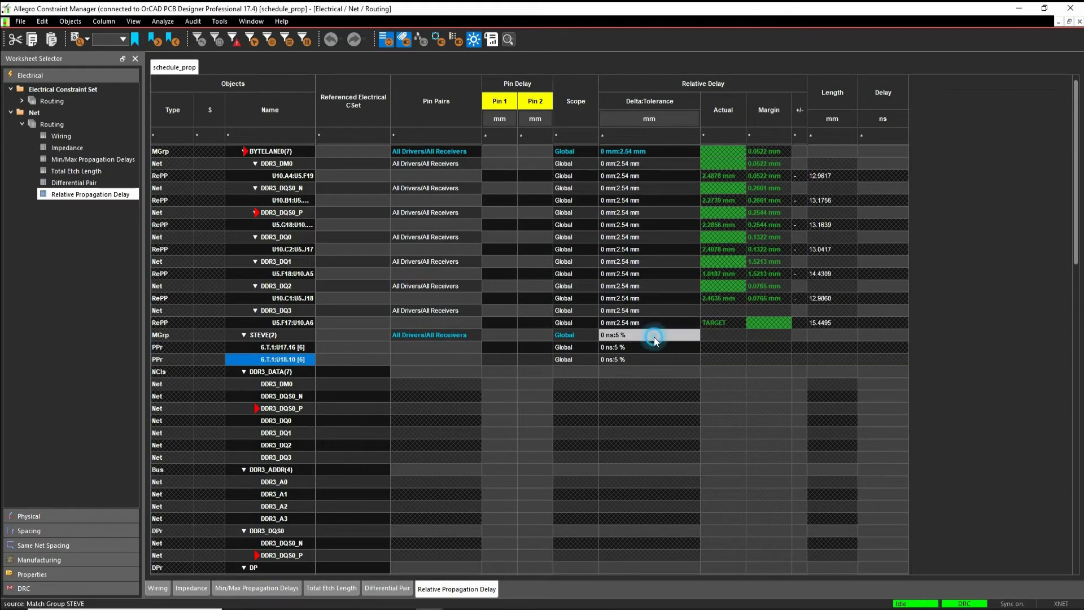
click(655, 336)
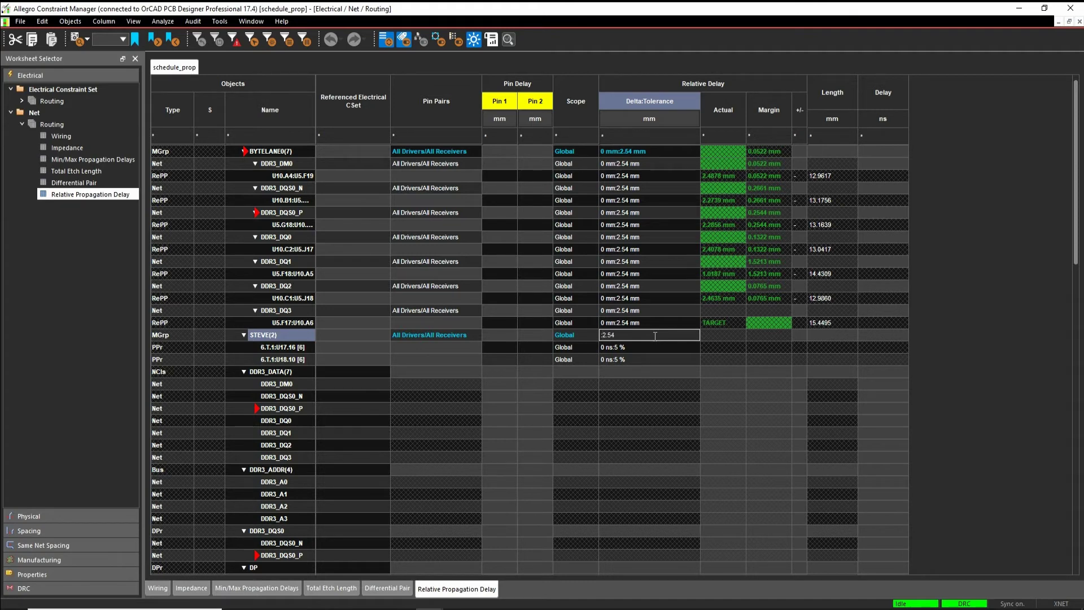
key(Return)
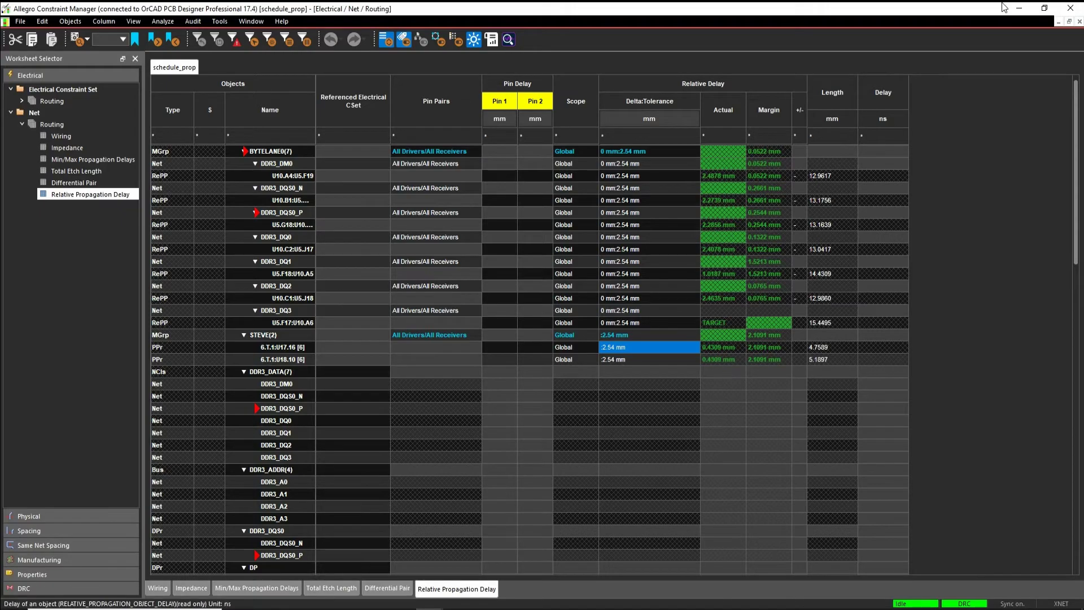
click(1020, 9)
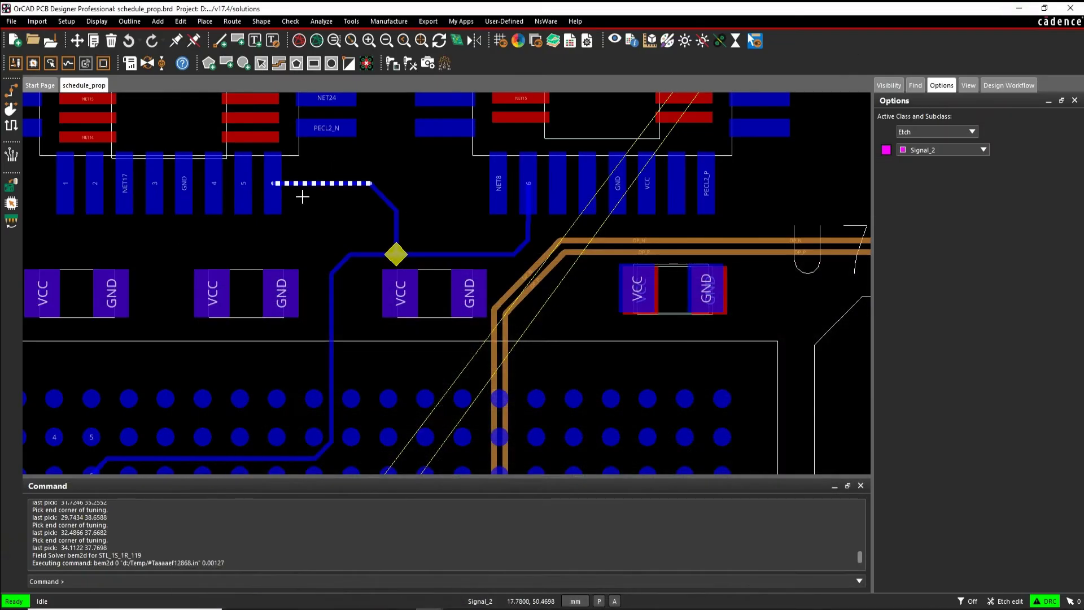
Add accordion delay-tuning serpentines to both net 6 branches, then go back to Constraint Manager
click(11, 129)
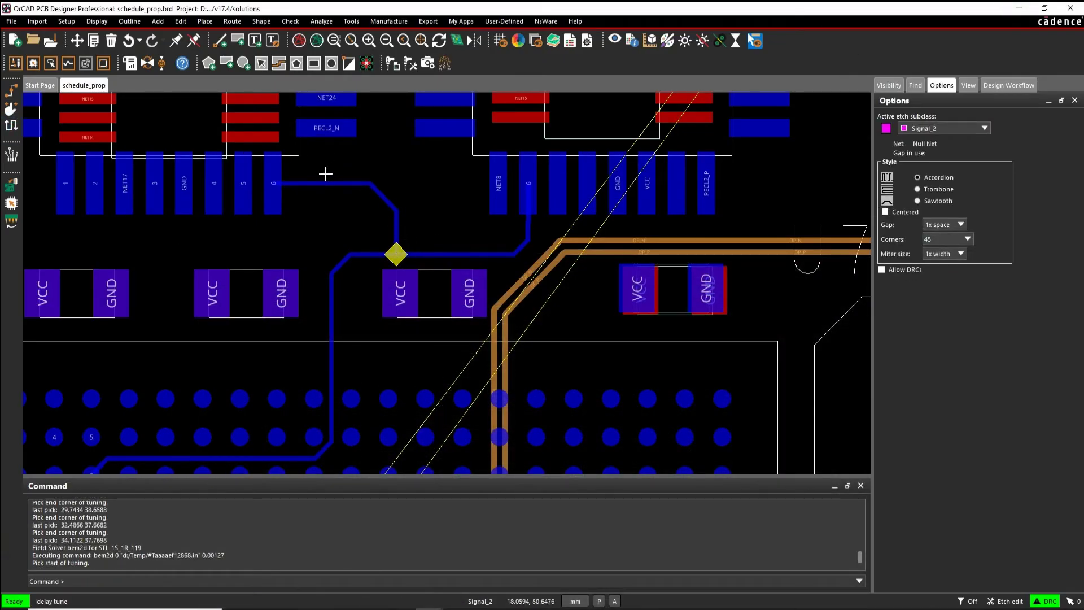
click(304, 182)
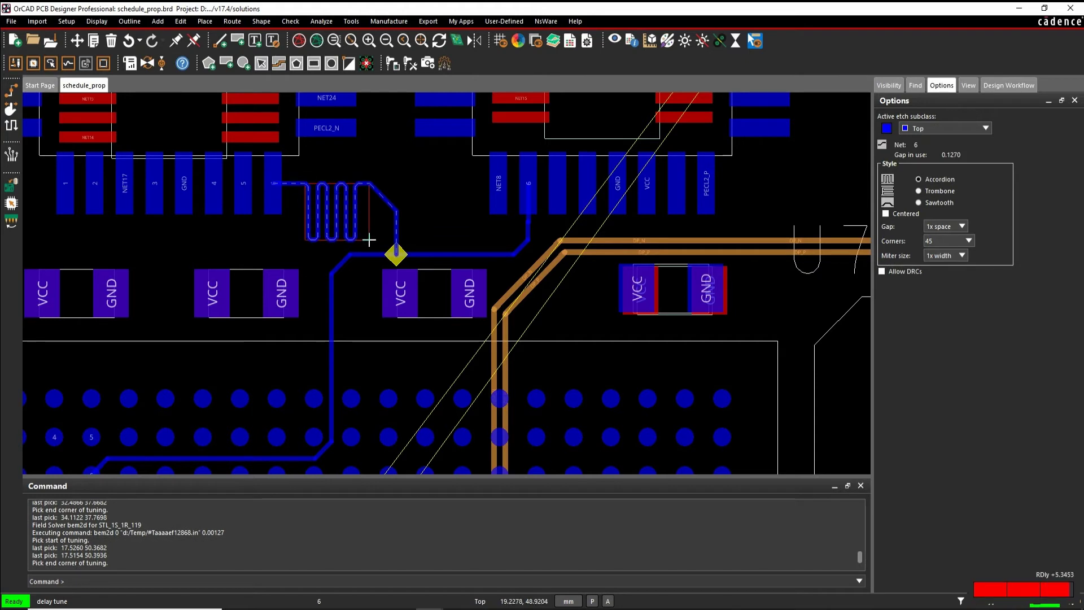
click(369, 240)
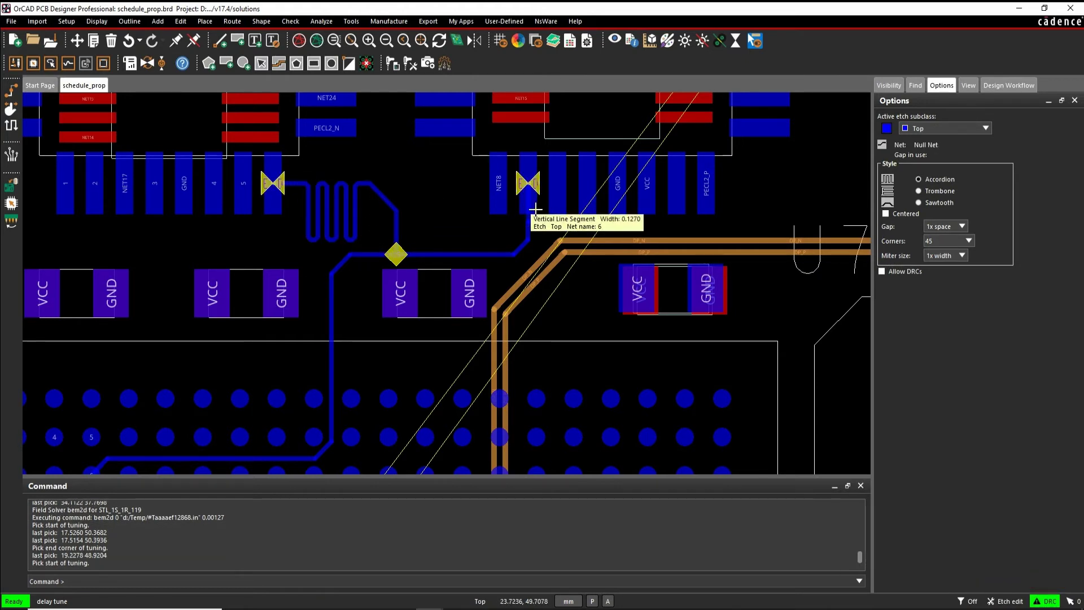
click(429, 251)
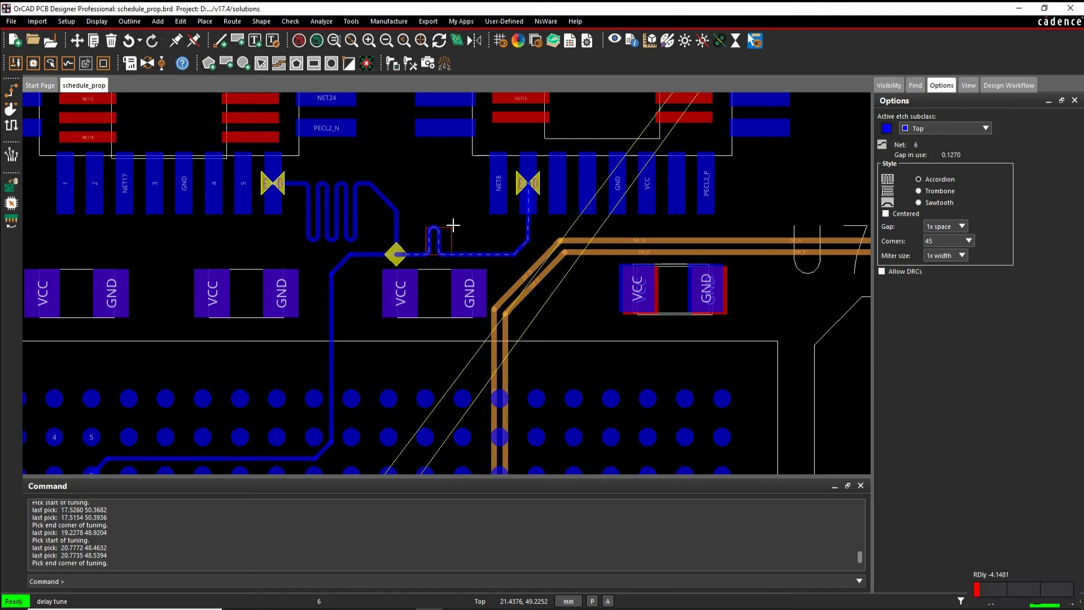
click(474, 195)
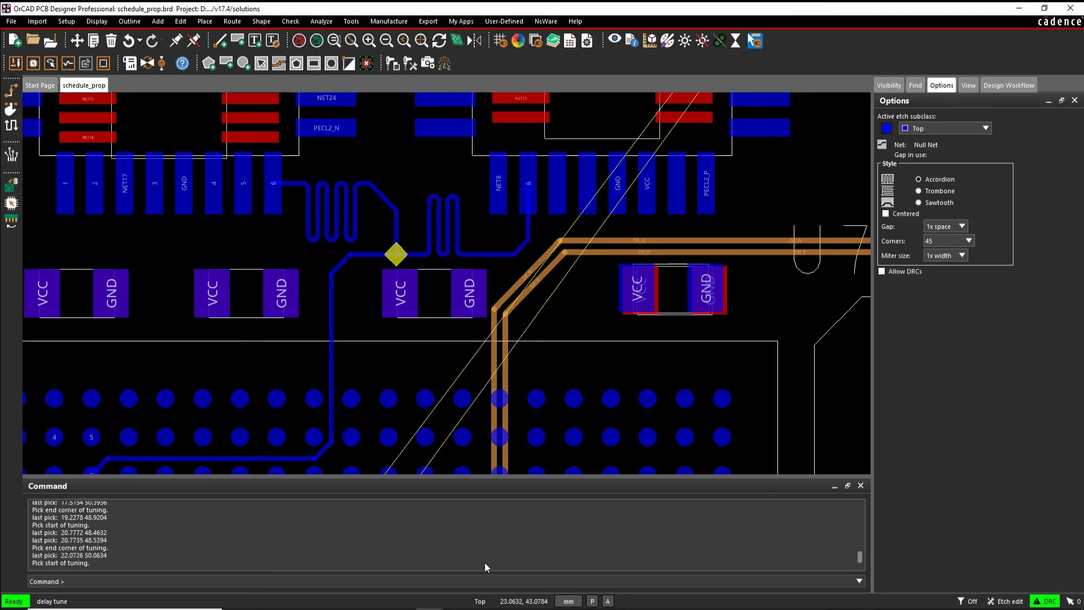
click(504, 542)
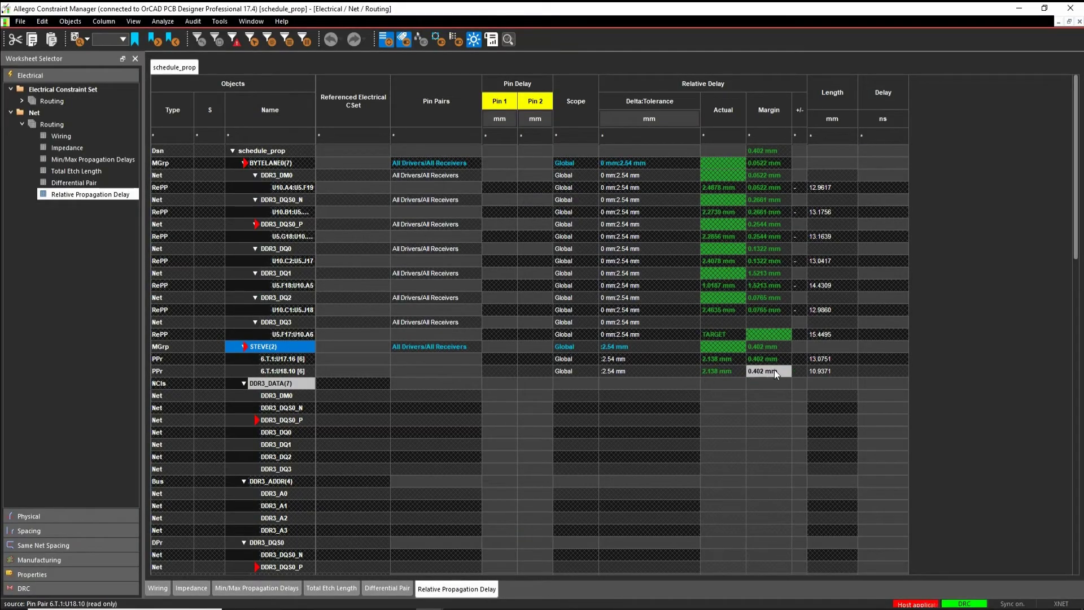
Zoom out on the board and pan to show U10, RN1 and J1 with the DDR3 address traces
scroll(649, 181, down, 2)
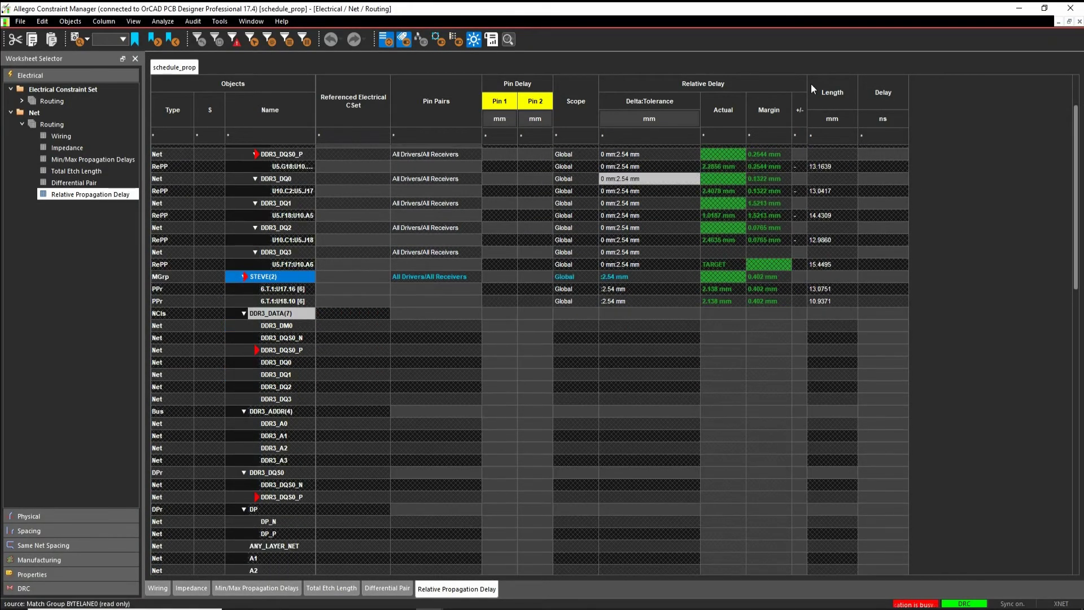
key(alt+Tab)
scroll(496, 265, down, 2)
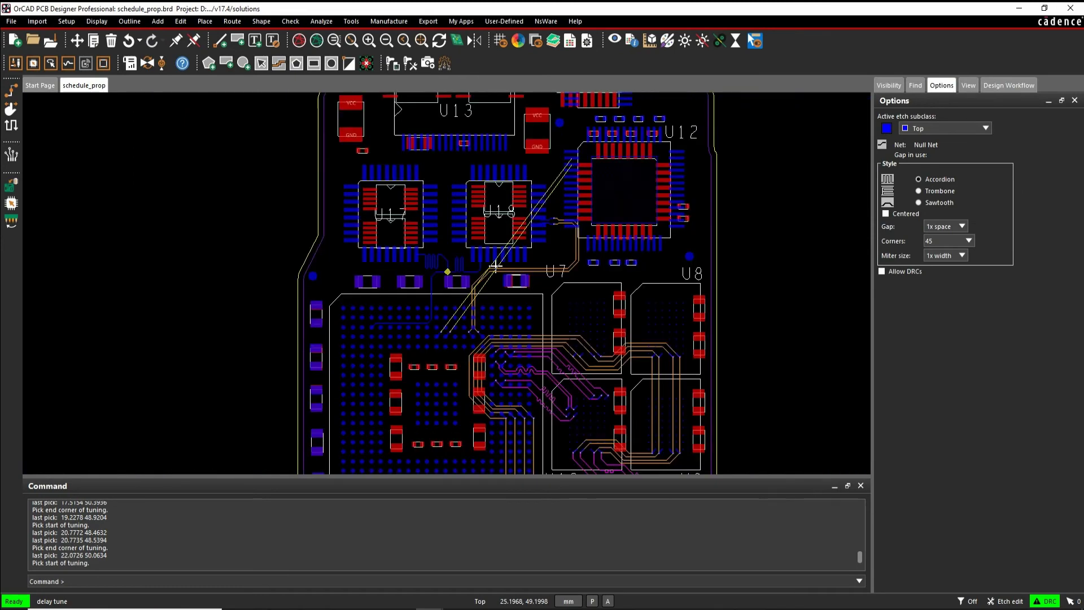
middle_drag(604, 329, 486, 142)
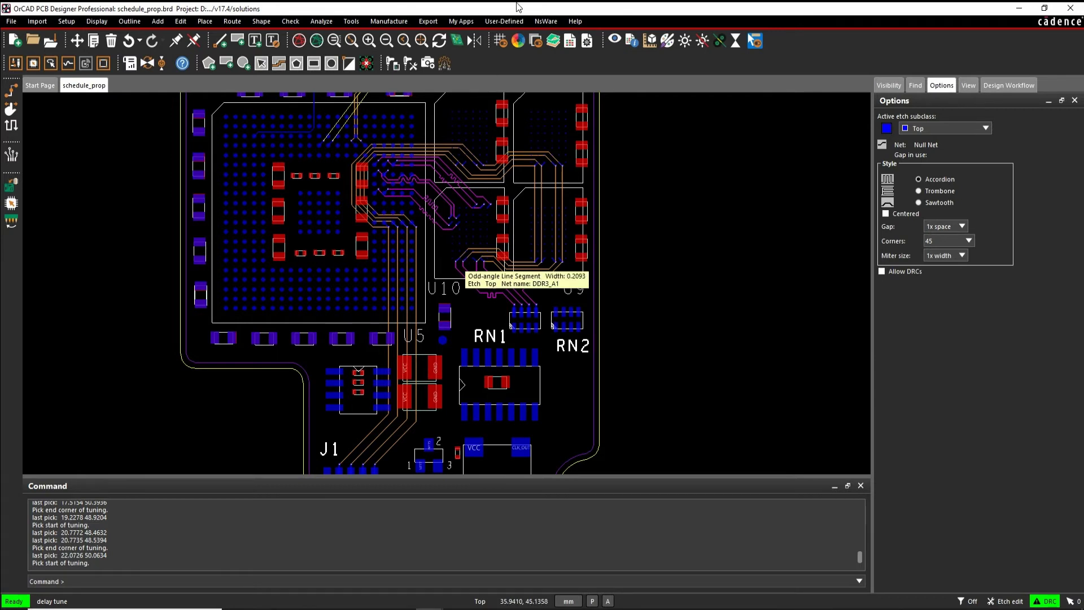
End the still-active delay tuning command on the board and return to Constraint Manager
click(570, 41)
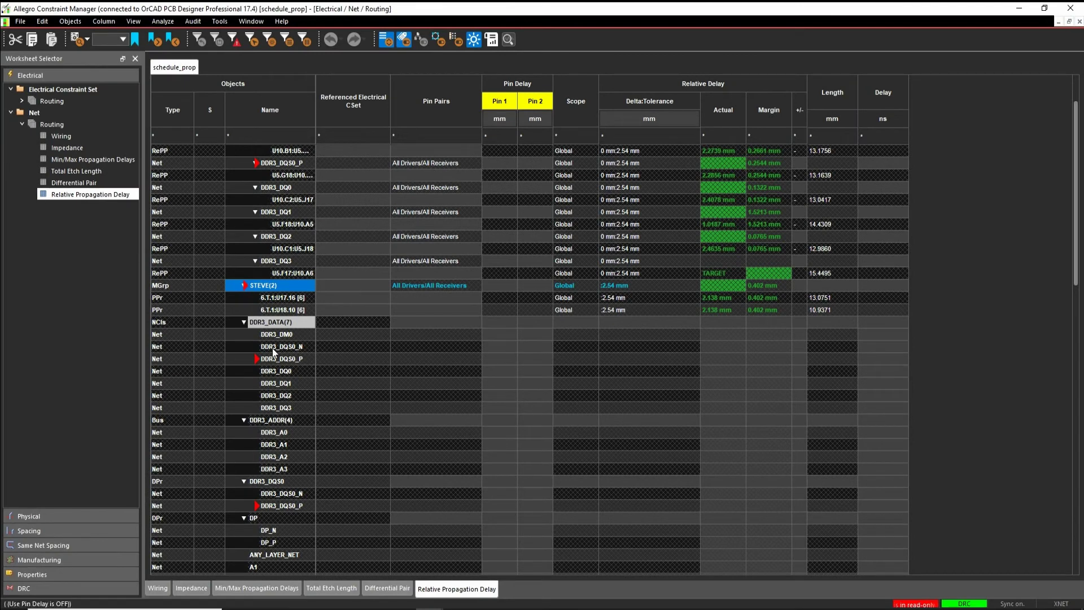
scroll(245, 459, down, 2)
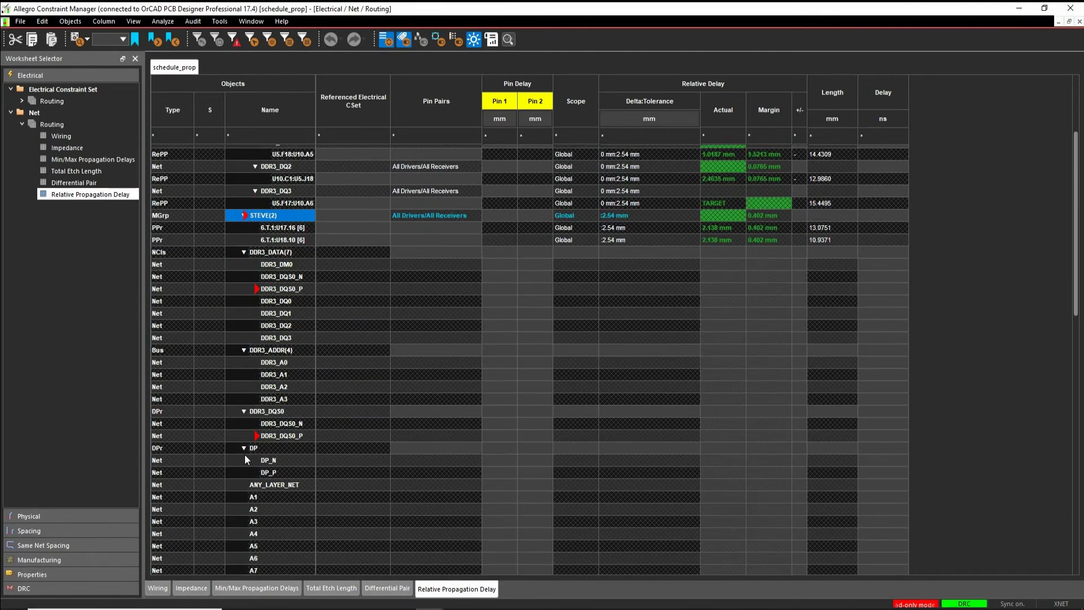
right_click(285, 362)
click(335, 488)
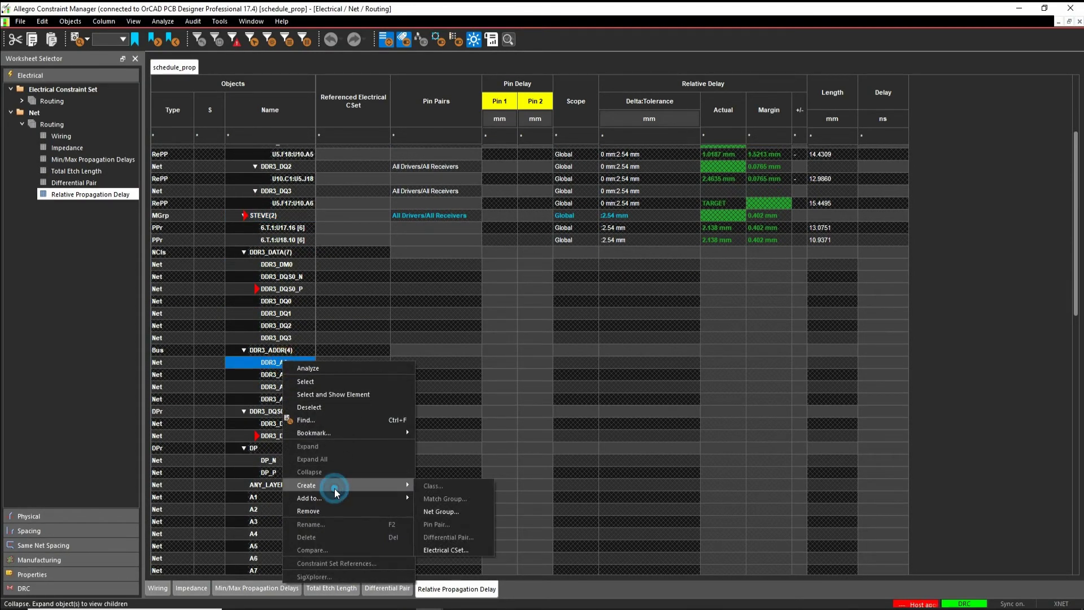
click(1017, 8)
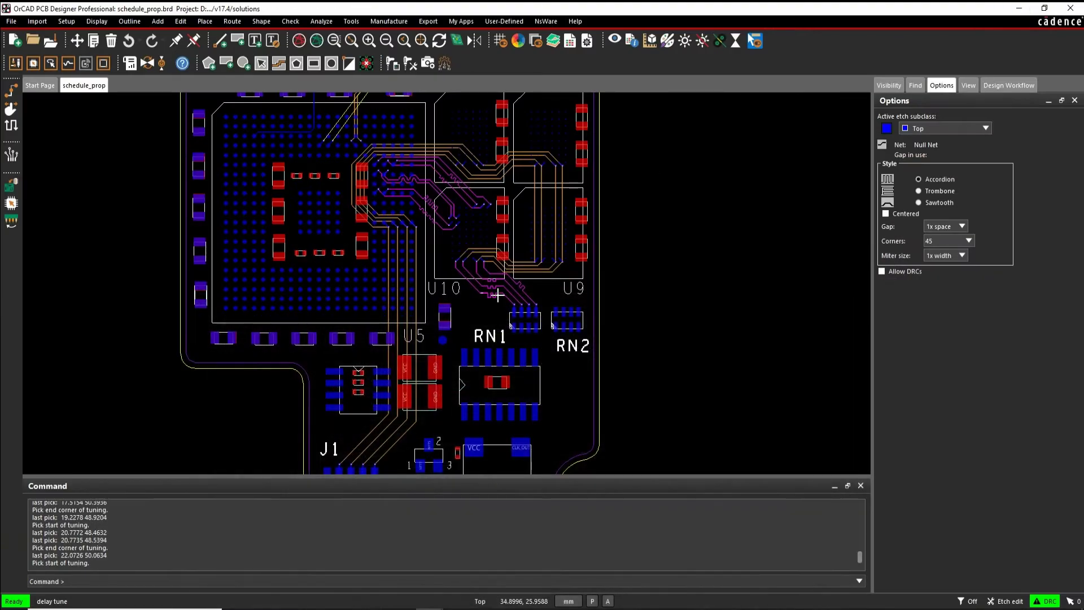
right_click(742, 289)
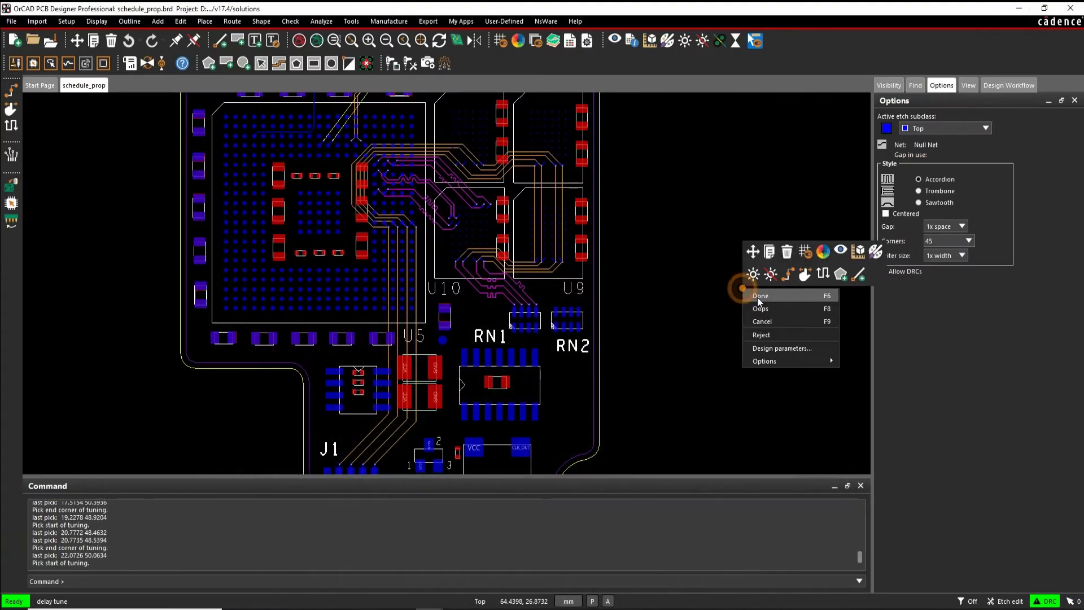
click(760, 296)
click(570, 40)
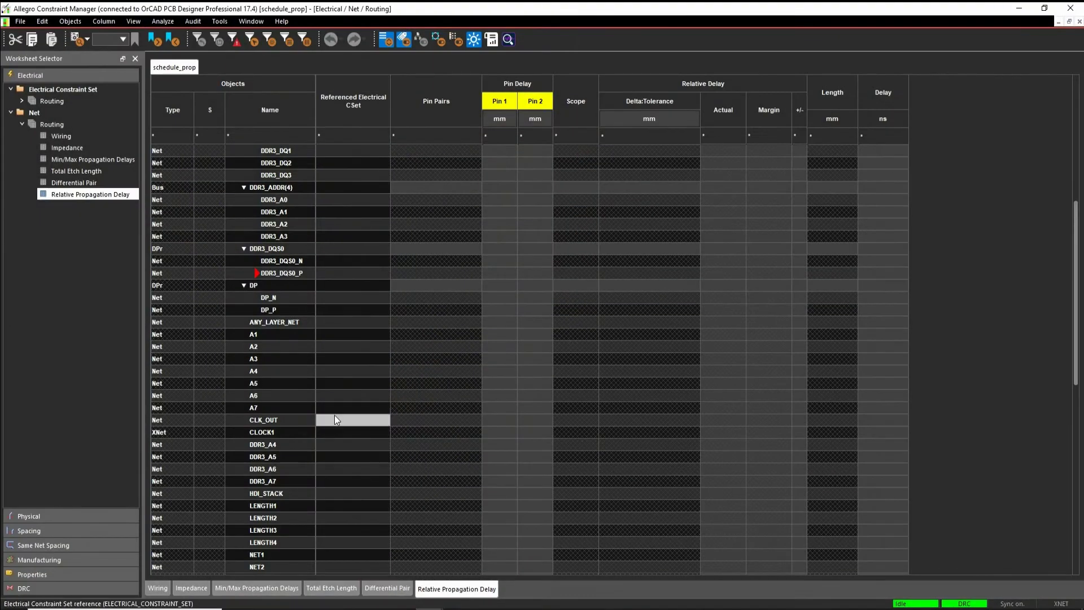
Create a U5.M21 to U10.H2 pin pair on the DDR3_A0 net
right_click(286, 200)
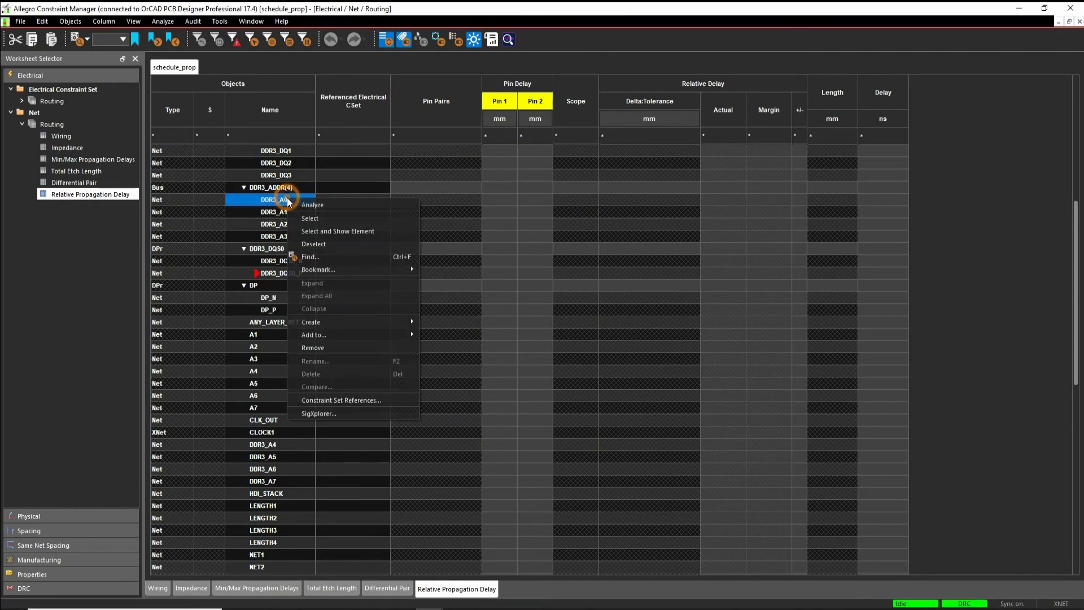
mouse_move(327, 321)
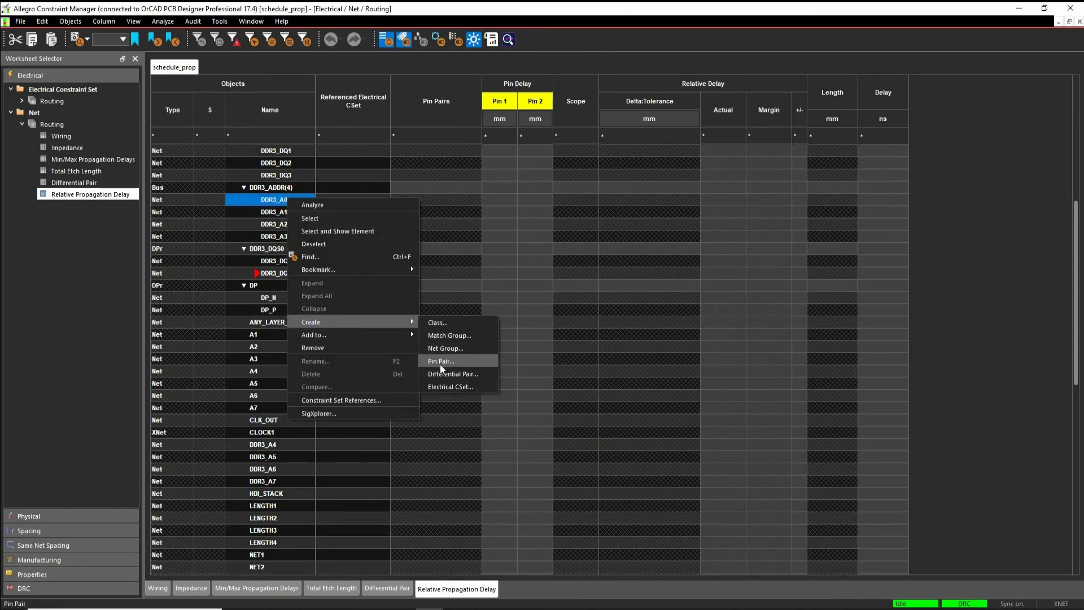
click(441, 362)
click(370, 248)
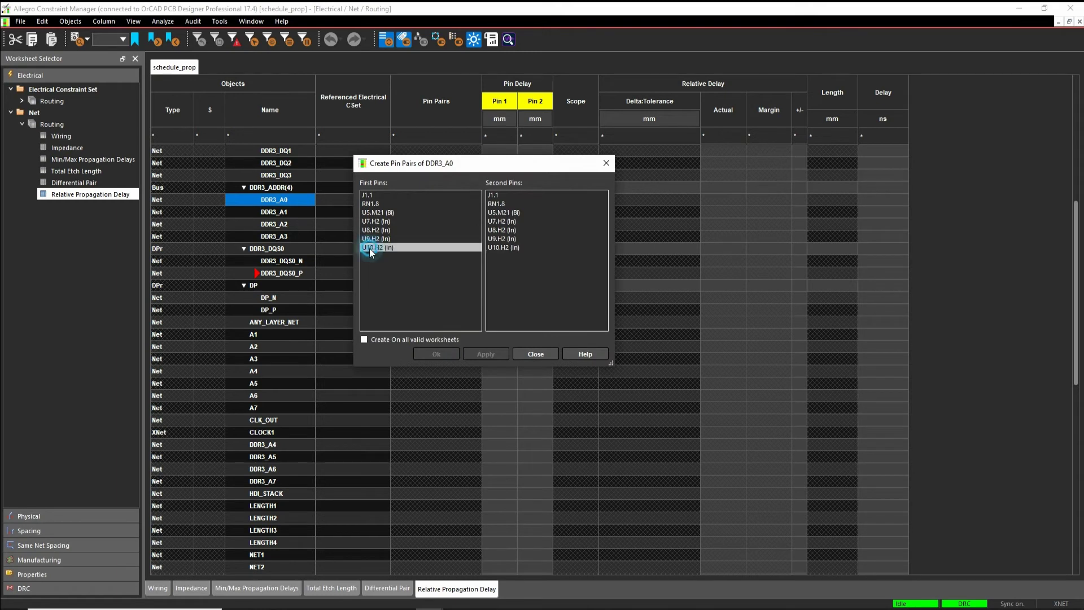
click(386, 210)
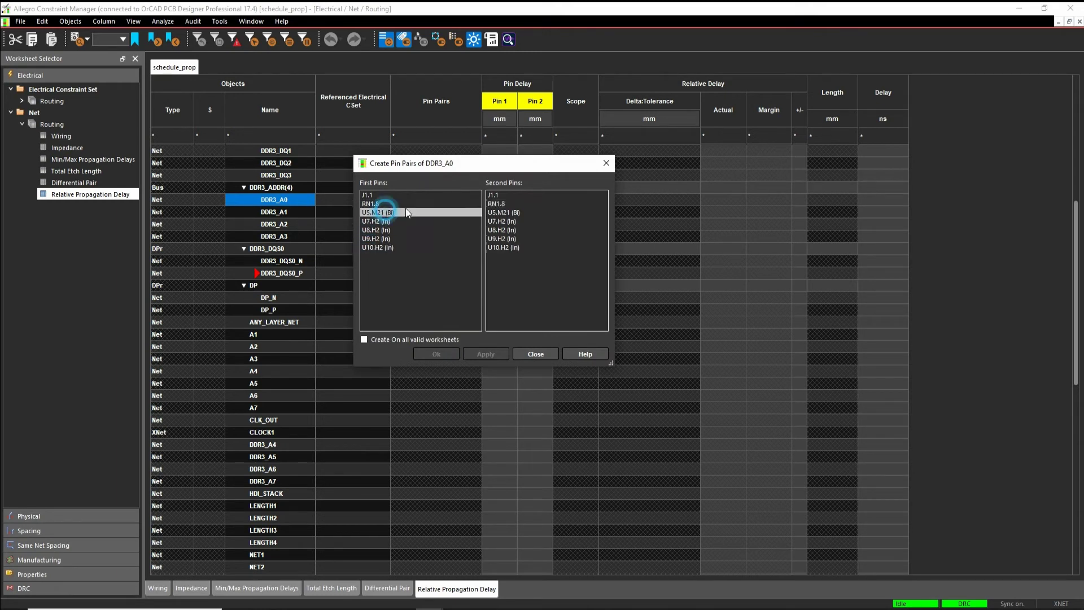
click(492, 247)
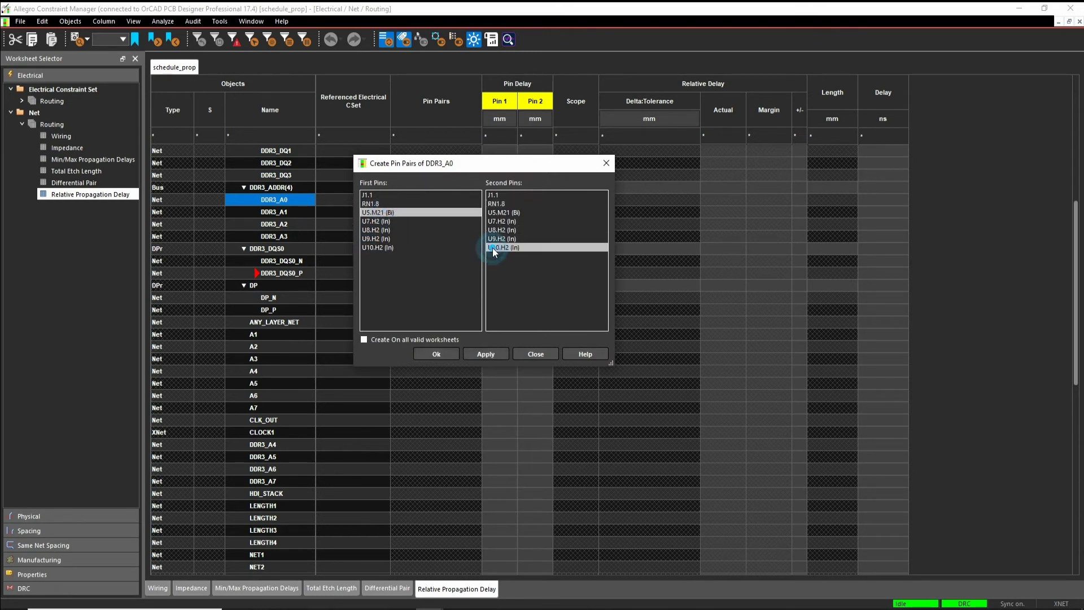
click(438, 353)
click(533, 353)
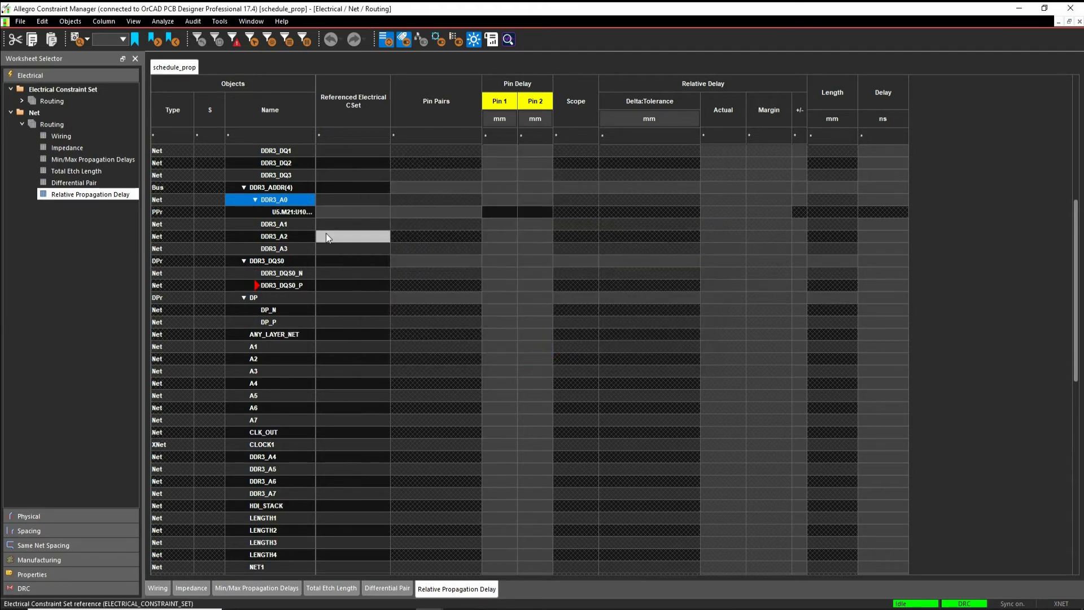
Create a U5.M20 to U10.H3 pin pair on the DDR3_A1 net
right_click(285, 226)
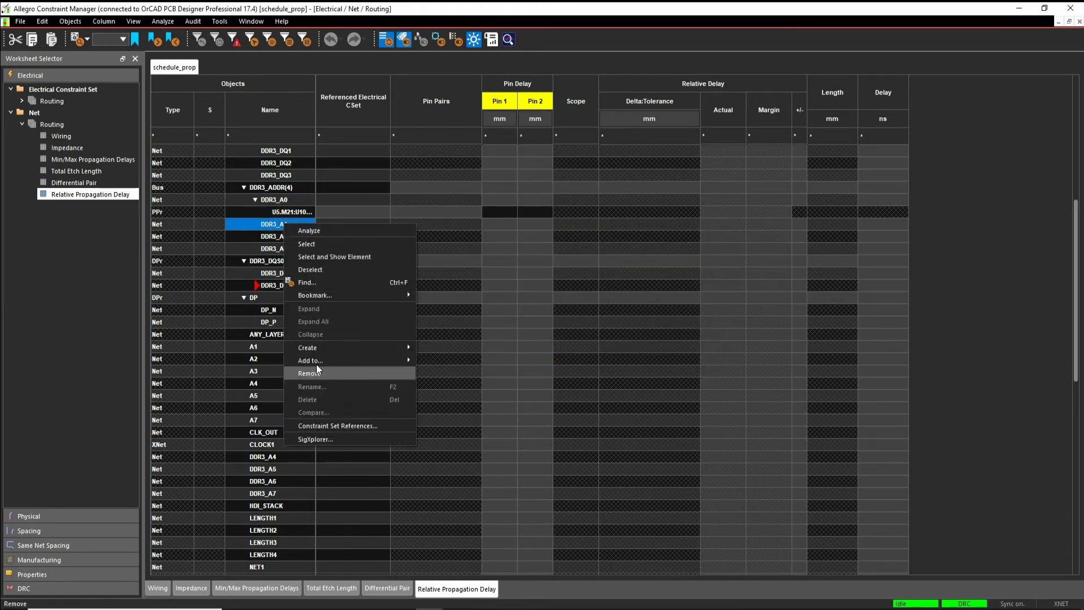
mouse_move(316, 362)
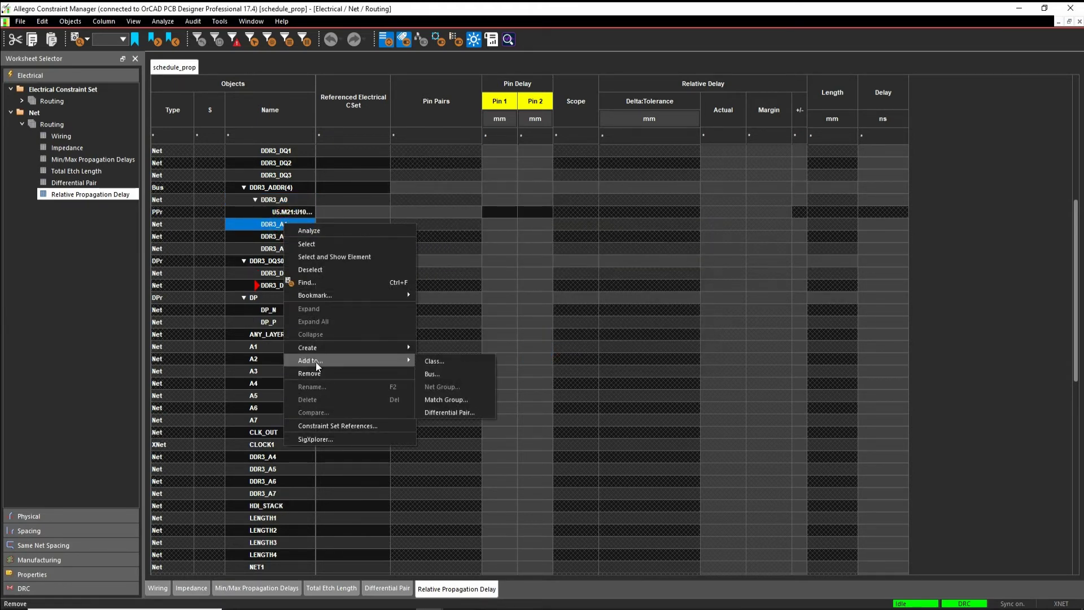
click(446, 384)
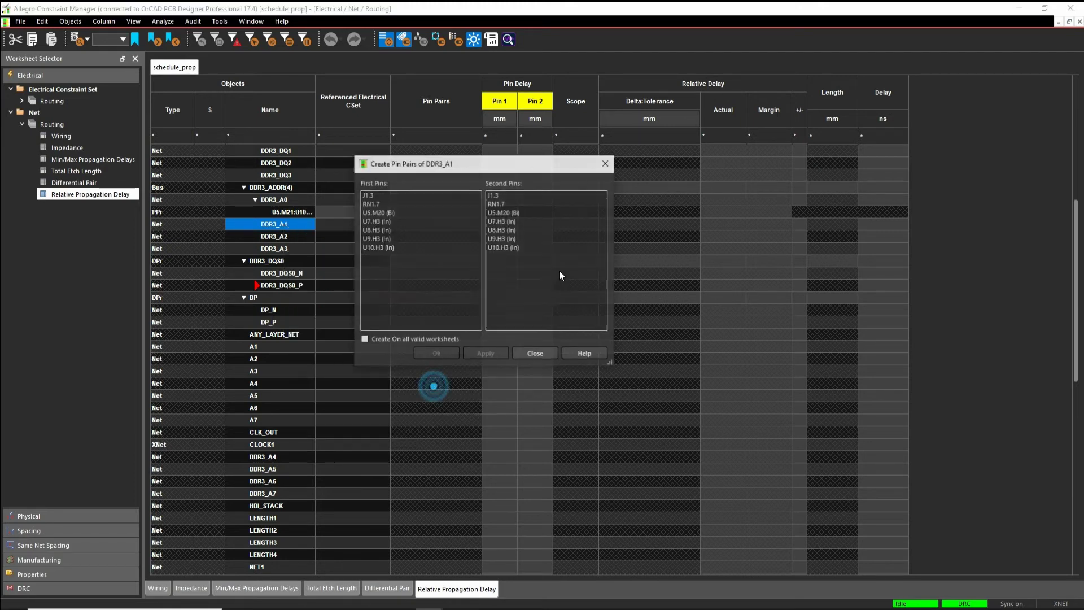
click(378, 213)
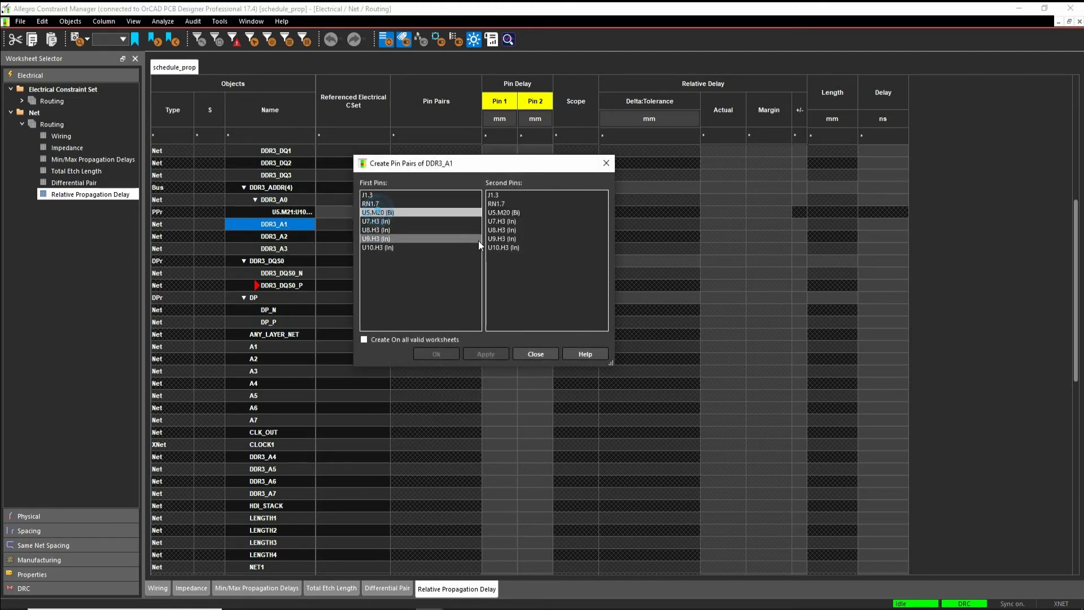
click(500, 248)
click(435, 354)
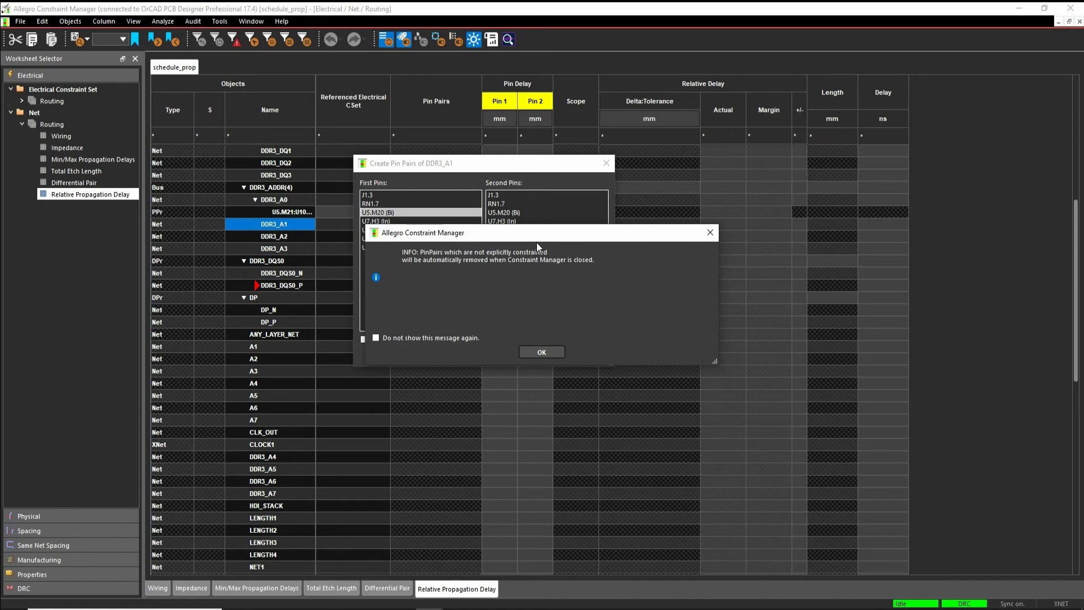
click(542, 354)
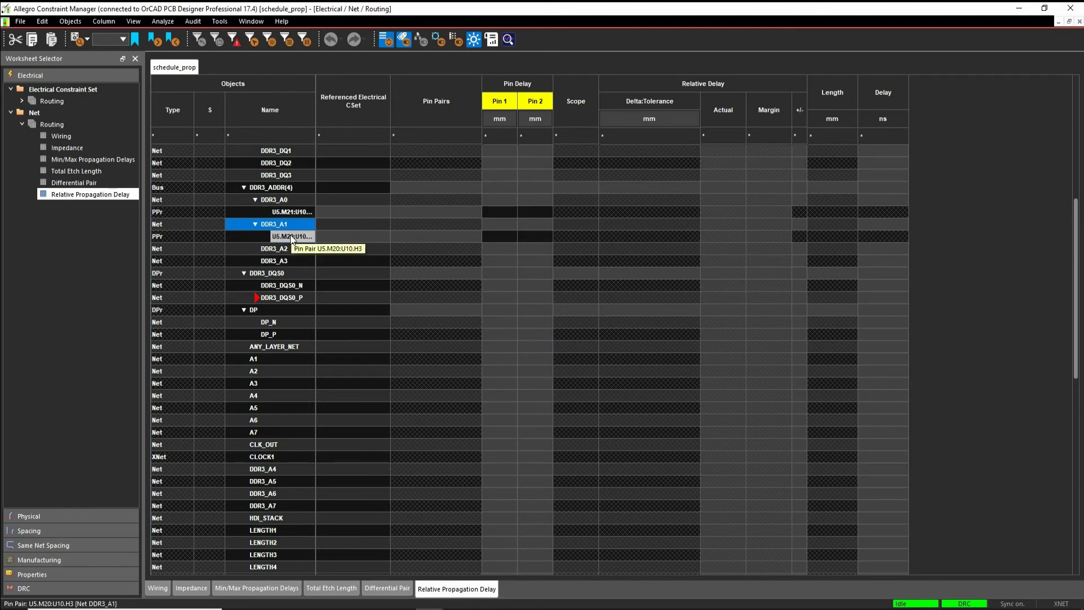
Create a U5.M19 to U10.H4 pin pair on the DDR3_A2 net
right_click(276, 249)
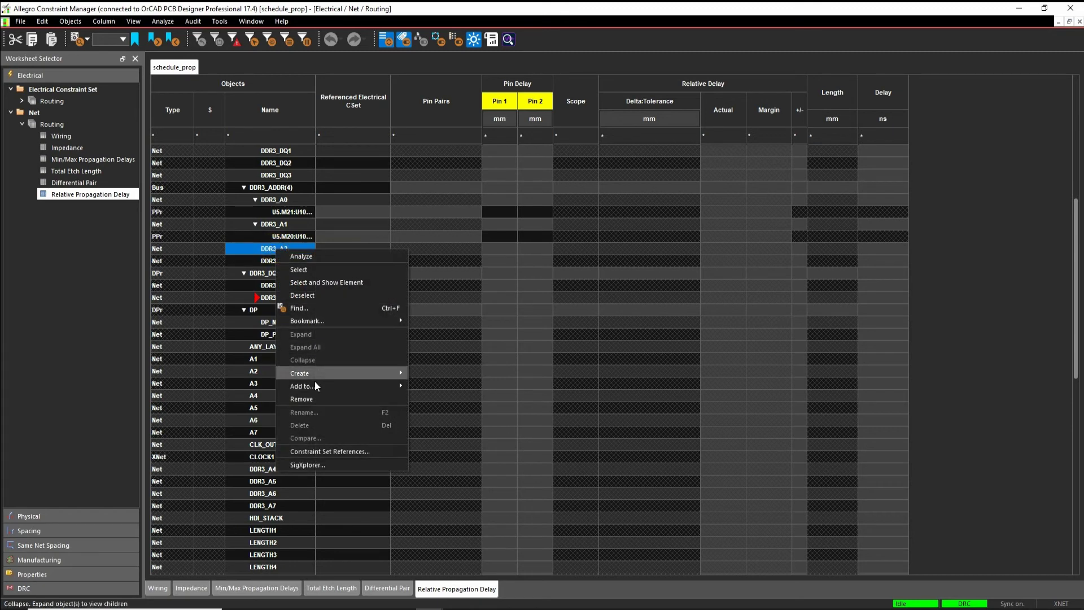
mouse_move(315, 377)
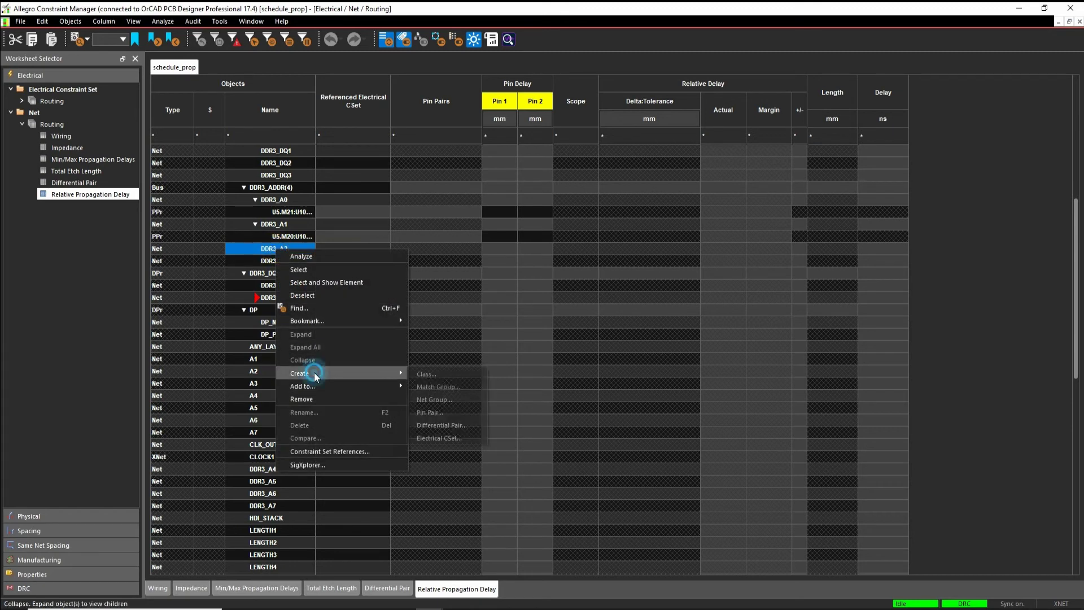
click(449, 413)
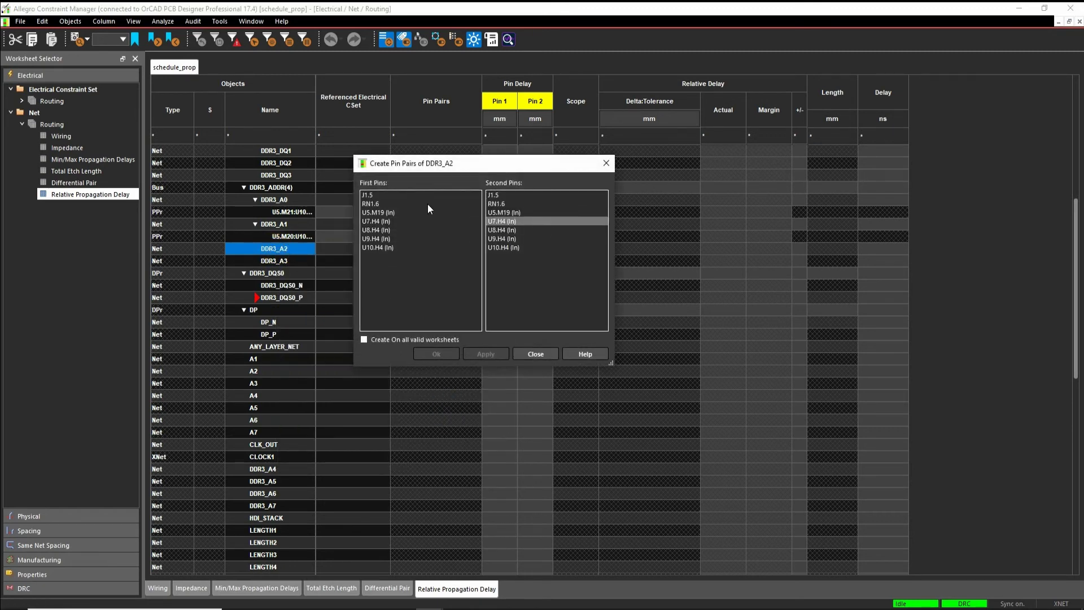
click(369, 212)
click(502, 247)
click(435, 353)
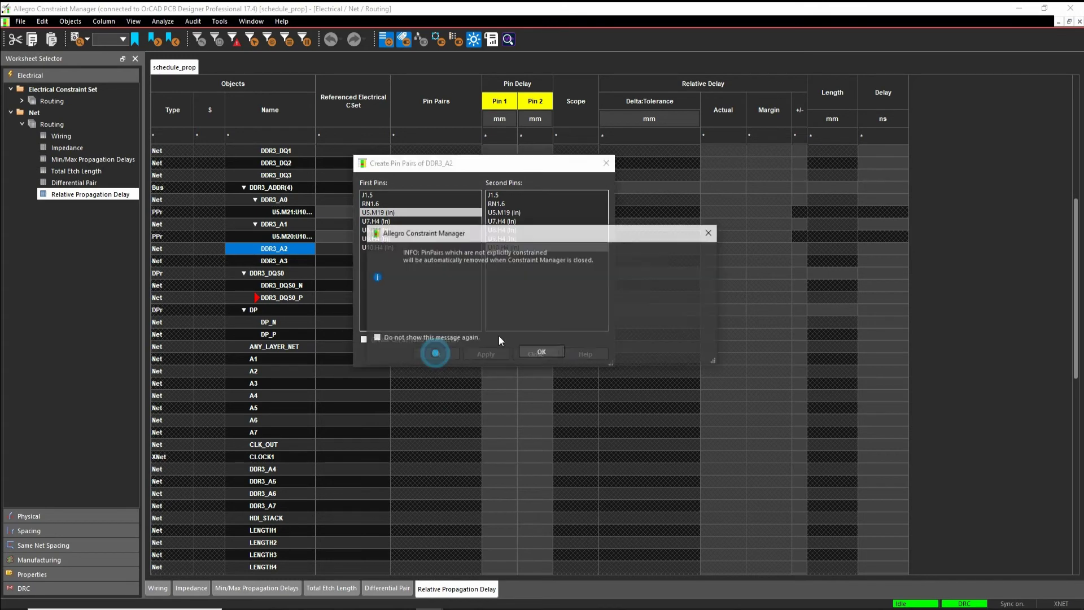
click(541, 354)
Create a U5.M18 to U10.H5 pin pair on the DDR3_A3 net
right_click(283, 272)
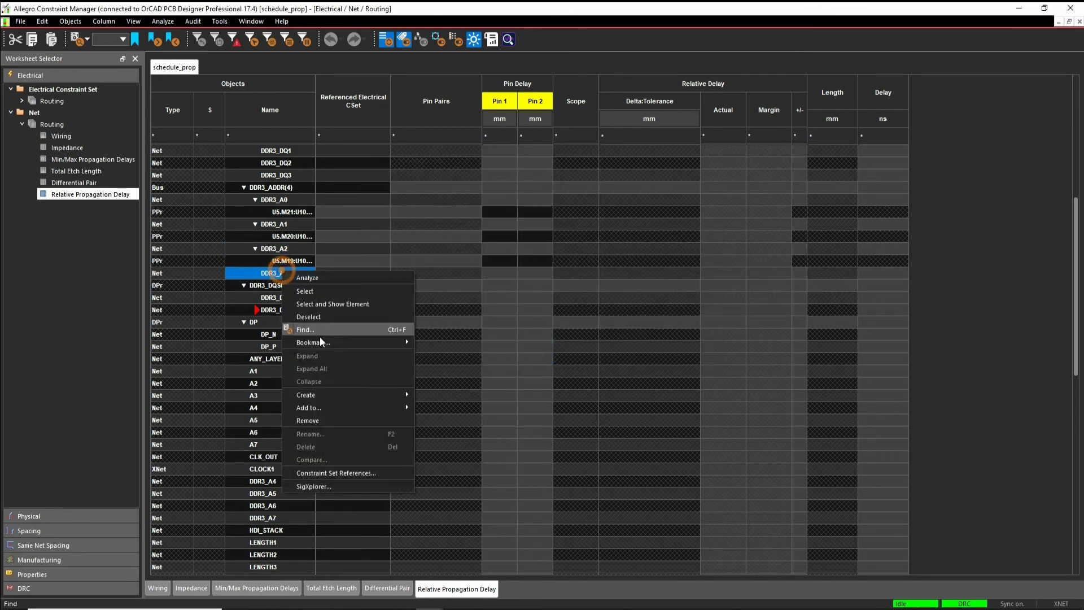
mouse_move(313, 394)
click(436, 434)
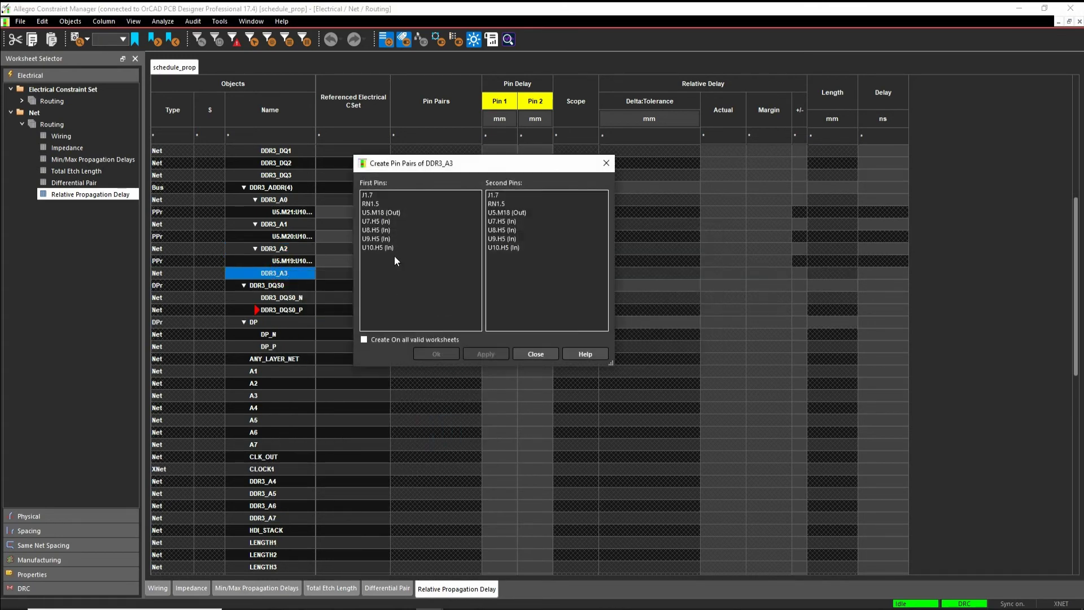
click(378, 212)
click(502, 247)
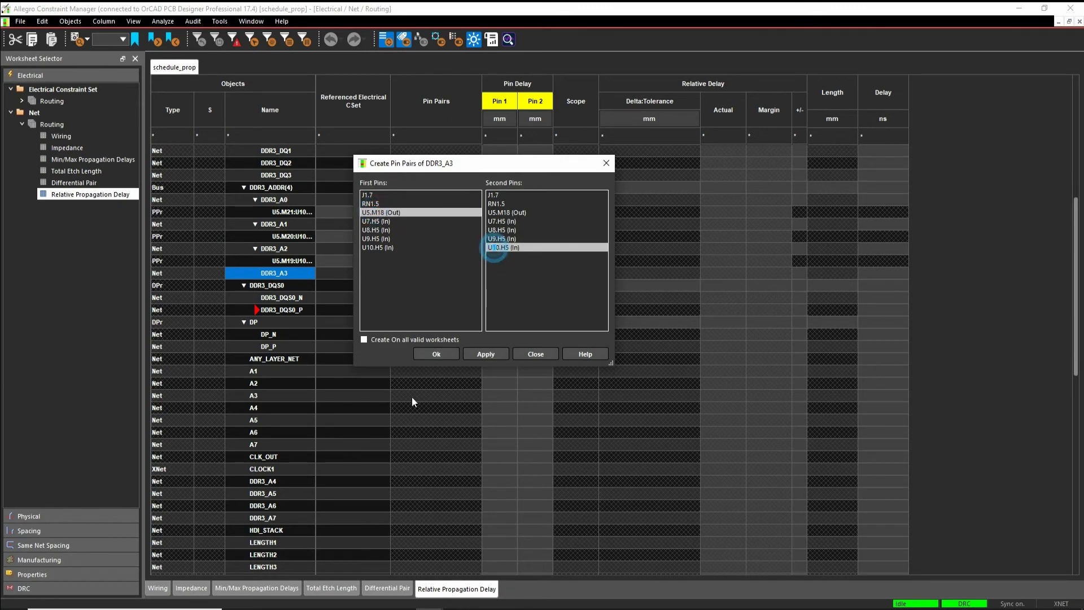
click(432, 354)
click(531, 352)
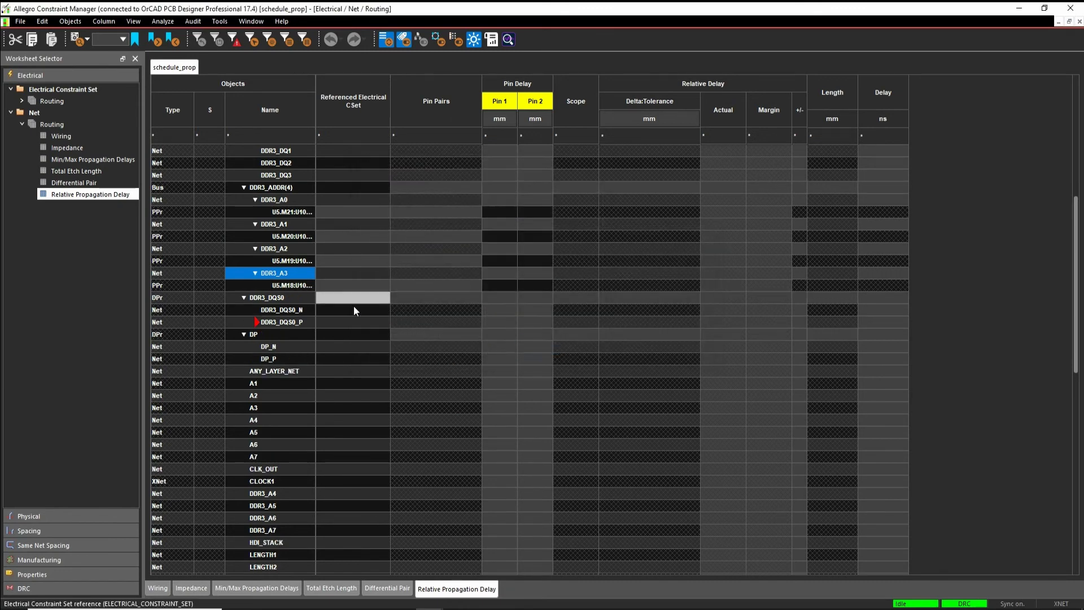
Select the four U5-to-U10 address pin pairs and create match group MG3 from them
click(293, 286)
ctrl+click(290, 262)
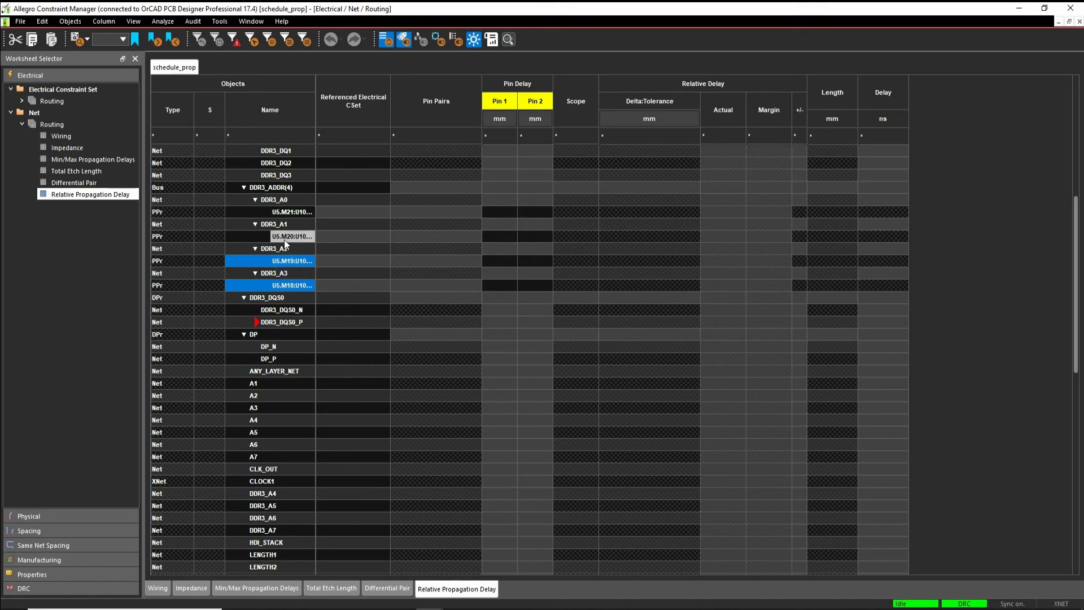
ctrl+click(283, 238)
ctrl+click(283, 213)
right_click(284, 213)
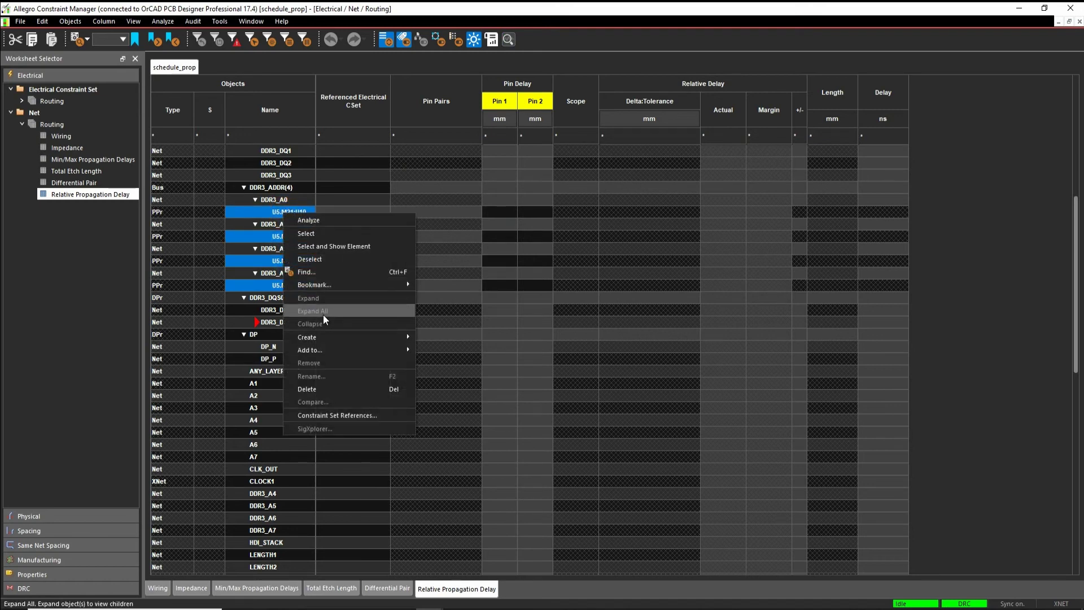
mouse_move(316, 337)
click(442, 341)
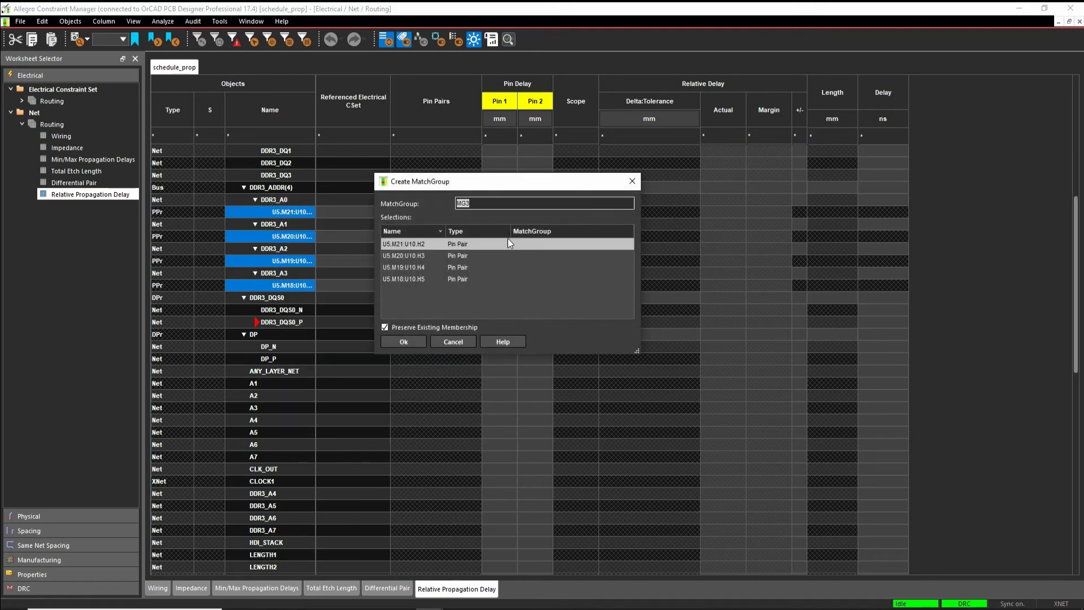
key(Return)
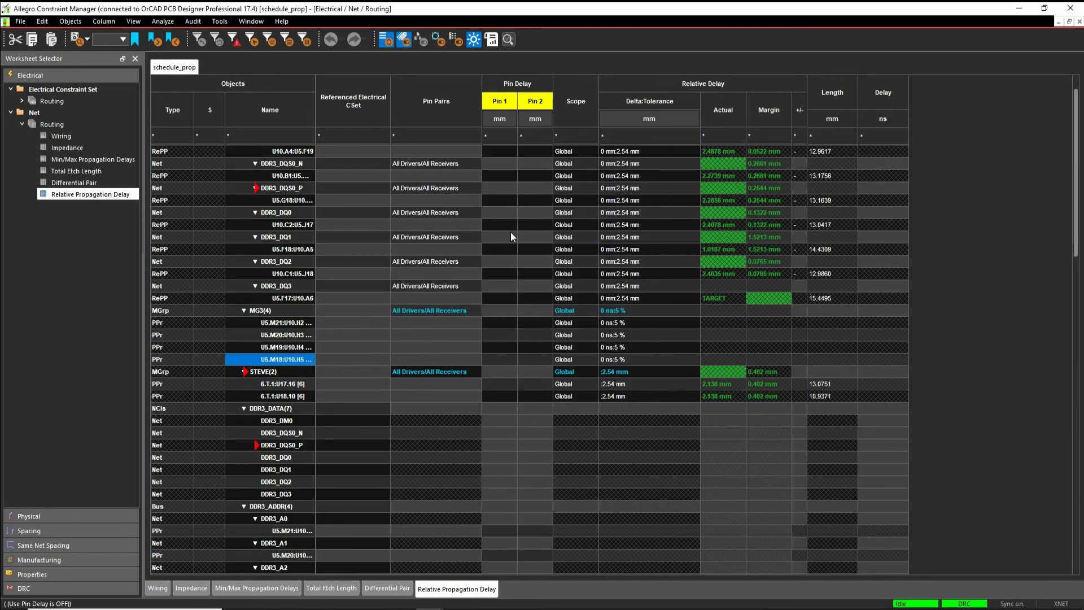
Set MG3's delta:tolerance to 0 mm:2.54 mm
double_click(648, 314)
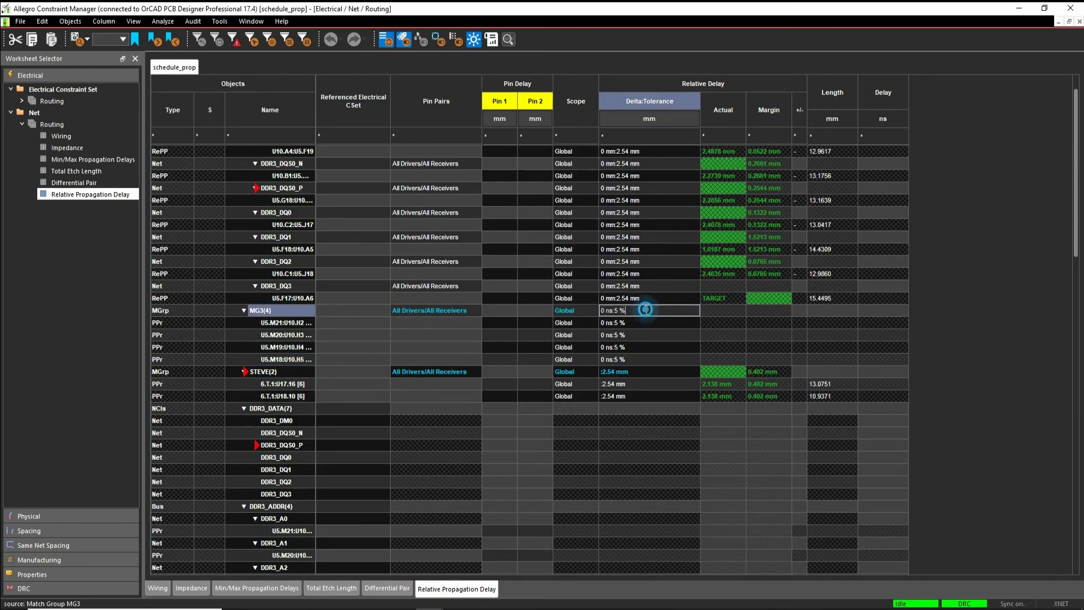
click(641, 309)
key(Return)
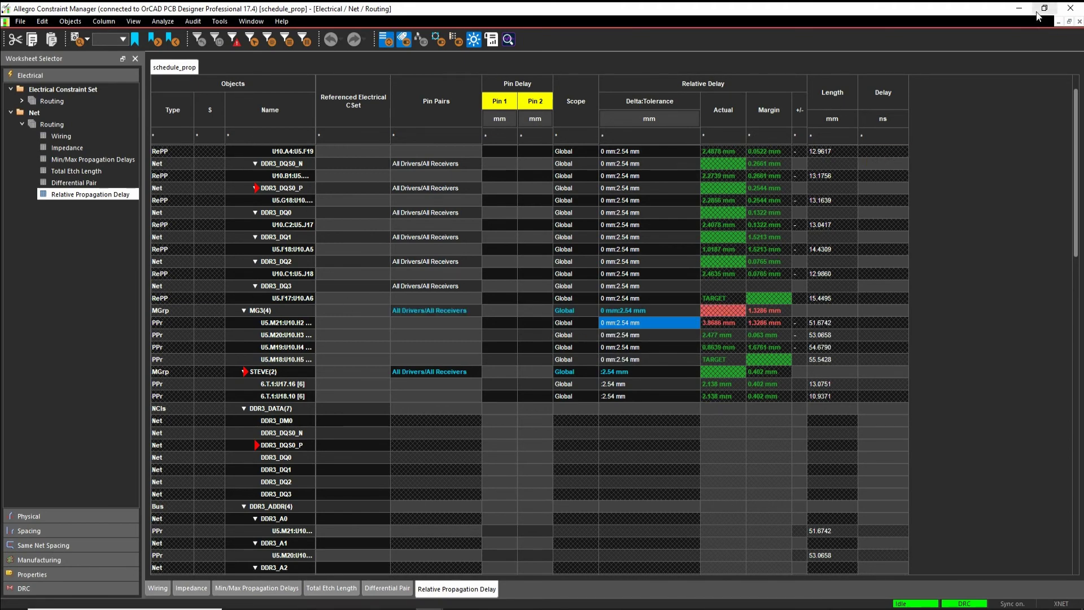
Back on the board, start delay tuning on DDR3_A0 and discard the first attempt
click(1018, 9)
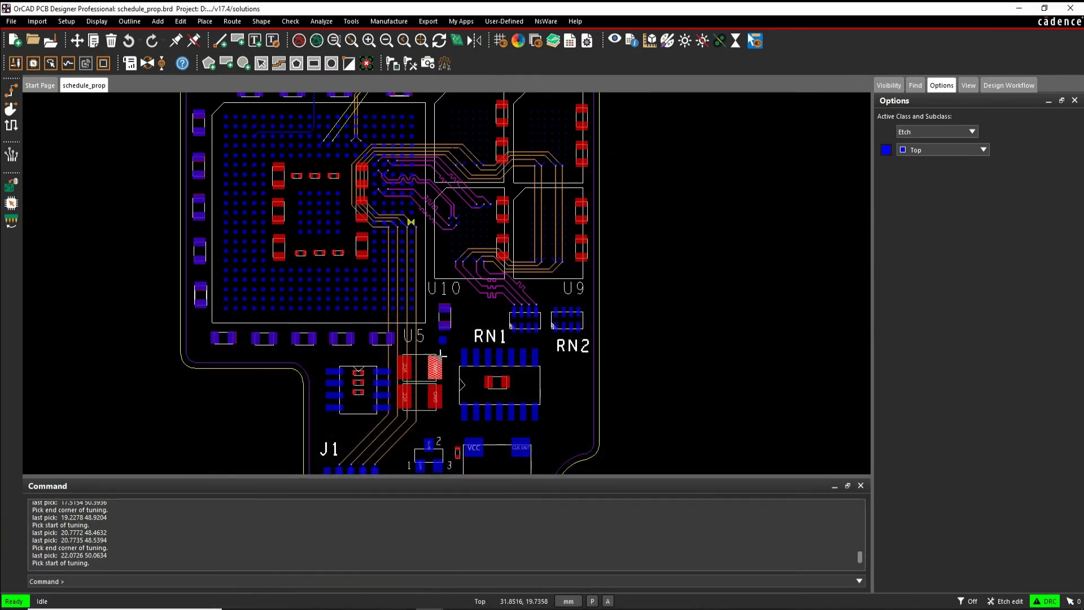
scroll(412, 222, up, 5)
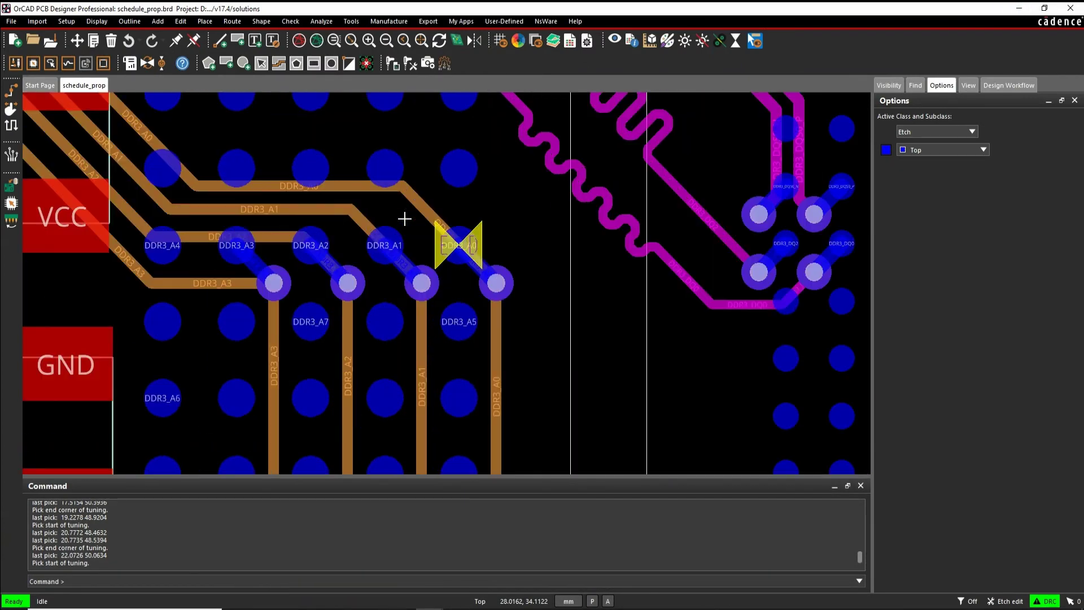
scroll(483, 229, down, 2)
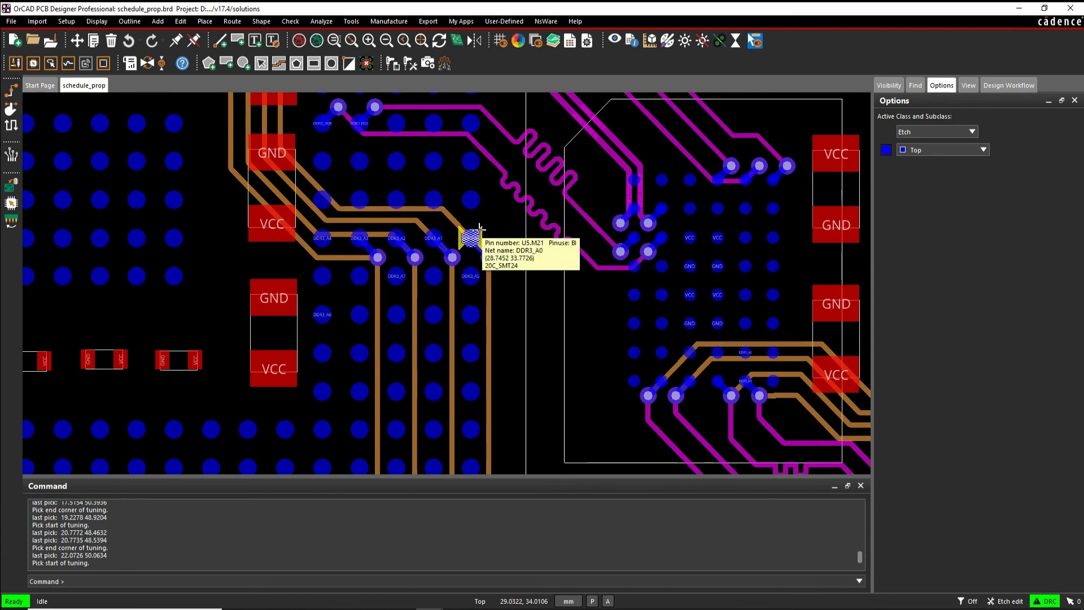
click(13, 127)
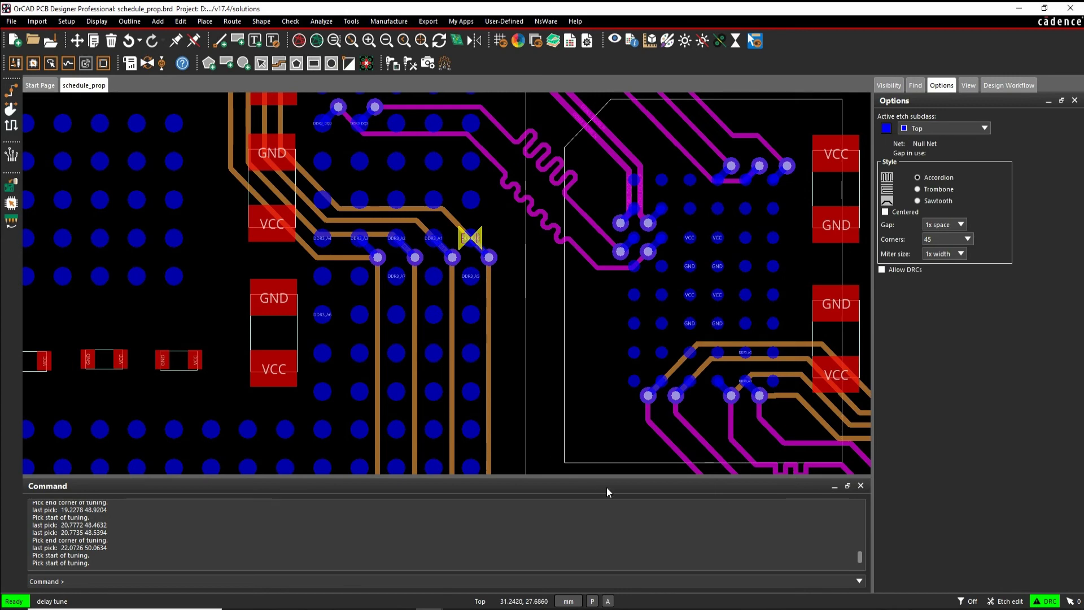
click(489, 348)
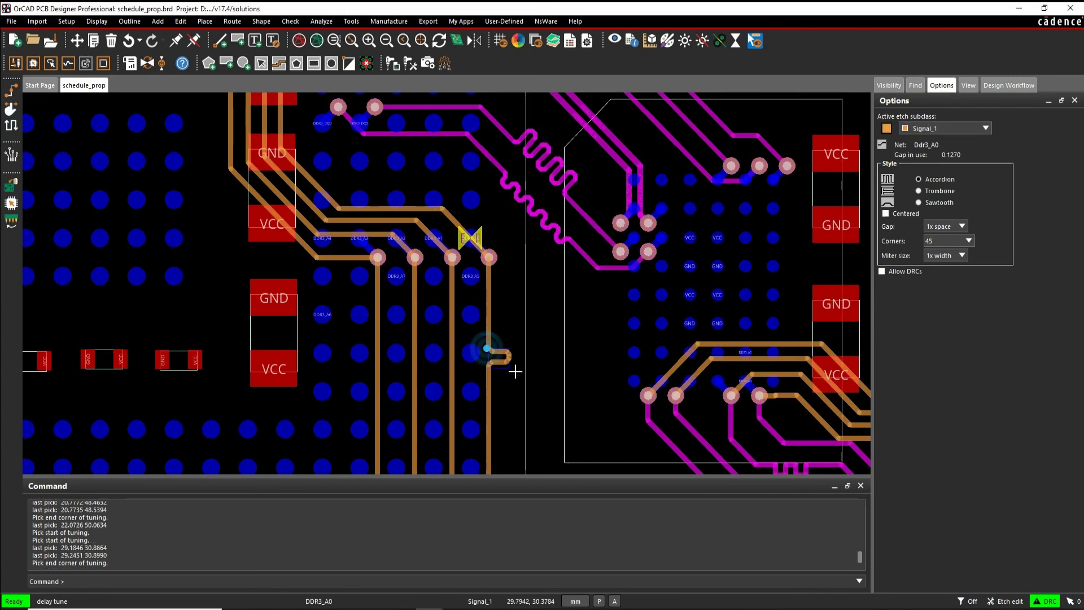
scroll(565, 435, down, 2)
scroll(564, 435, down, 5)
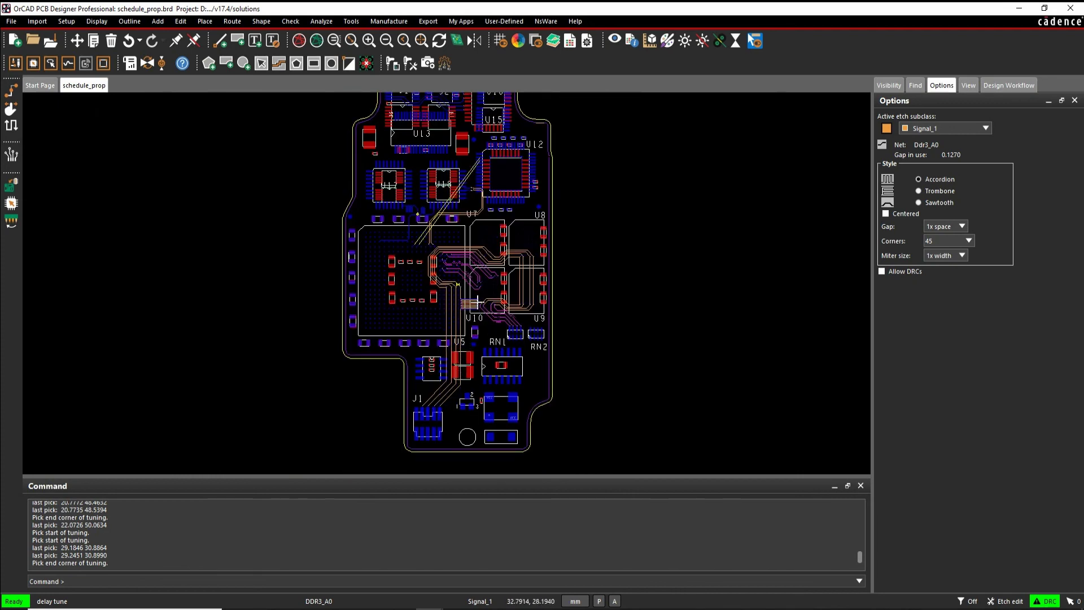
scroll(476, 302, up, 4)
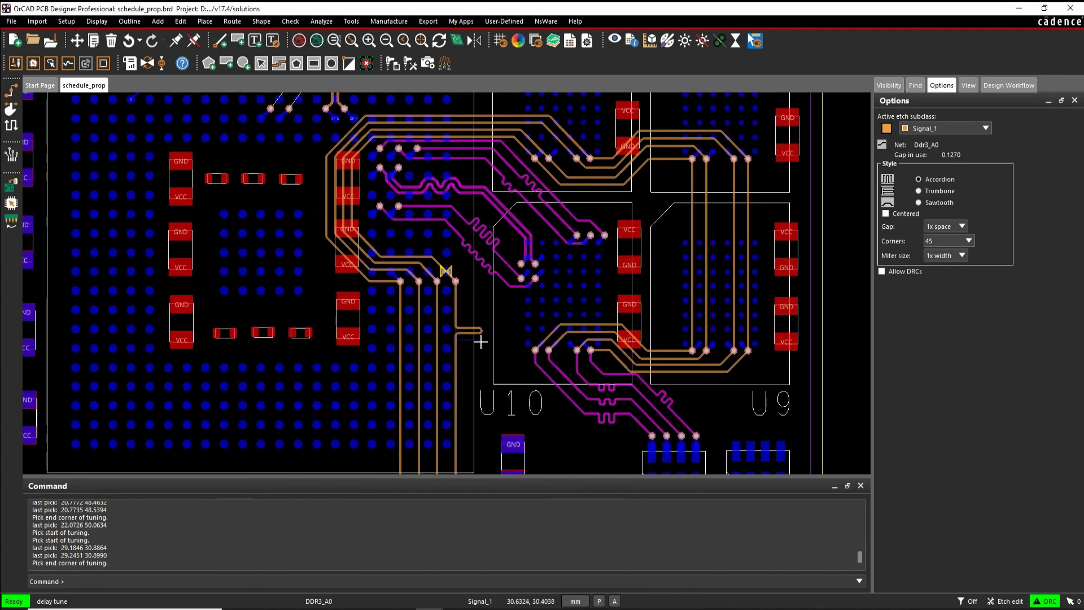
right_click(473, 328)
click(507, 396)
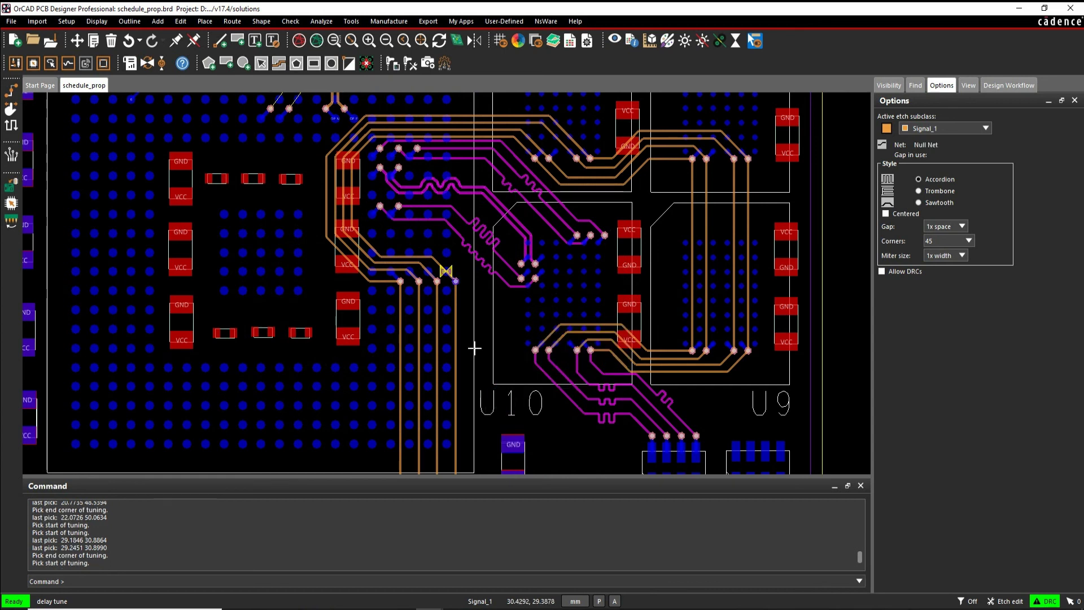
Add two accordion tuning bumps to DDR3_A0 near U10 and finish delay tuning
click(401, 254)
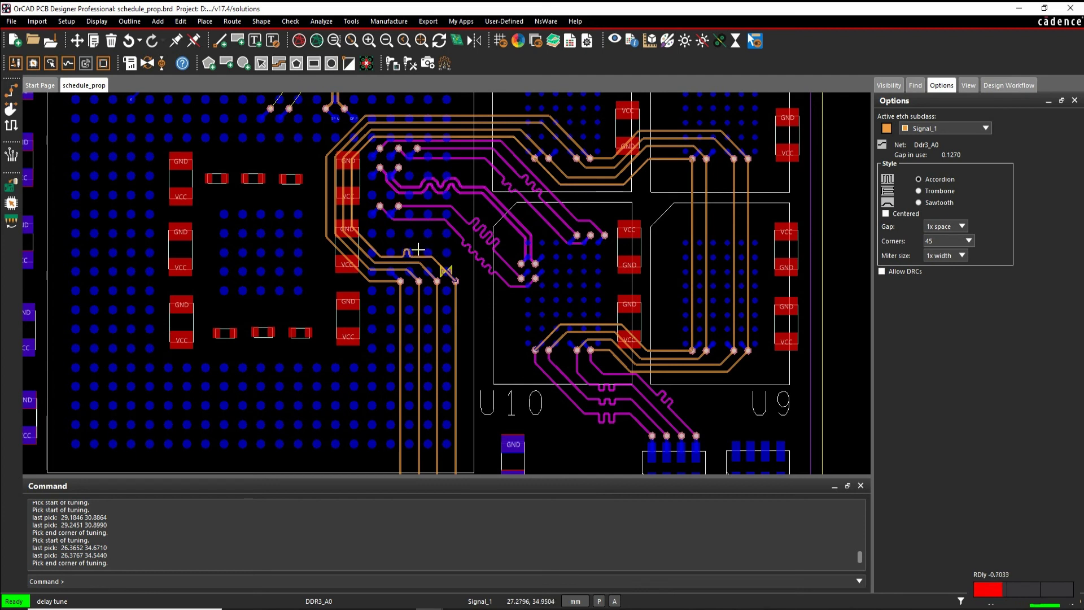
click(418, 249)
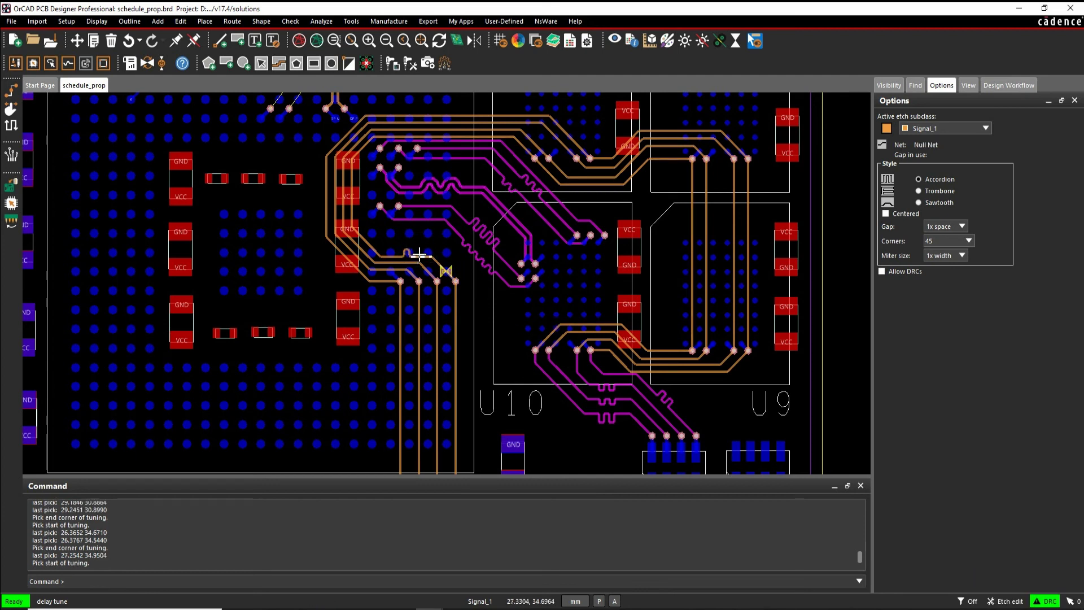
click(386, 255)
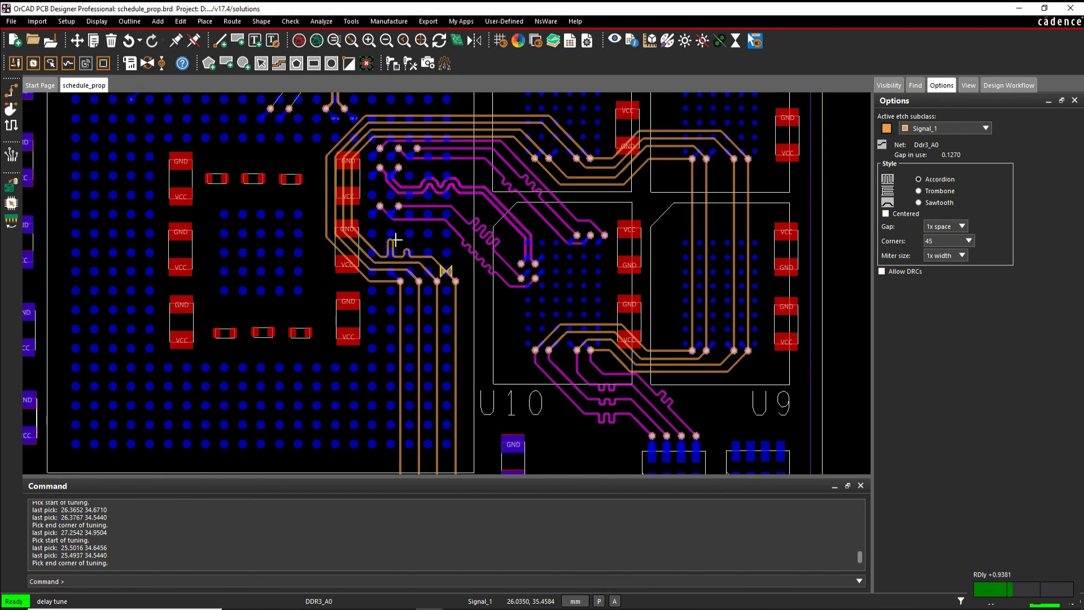
click(396, 240)
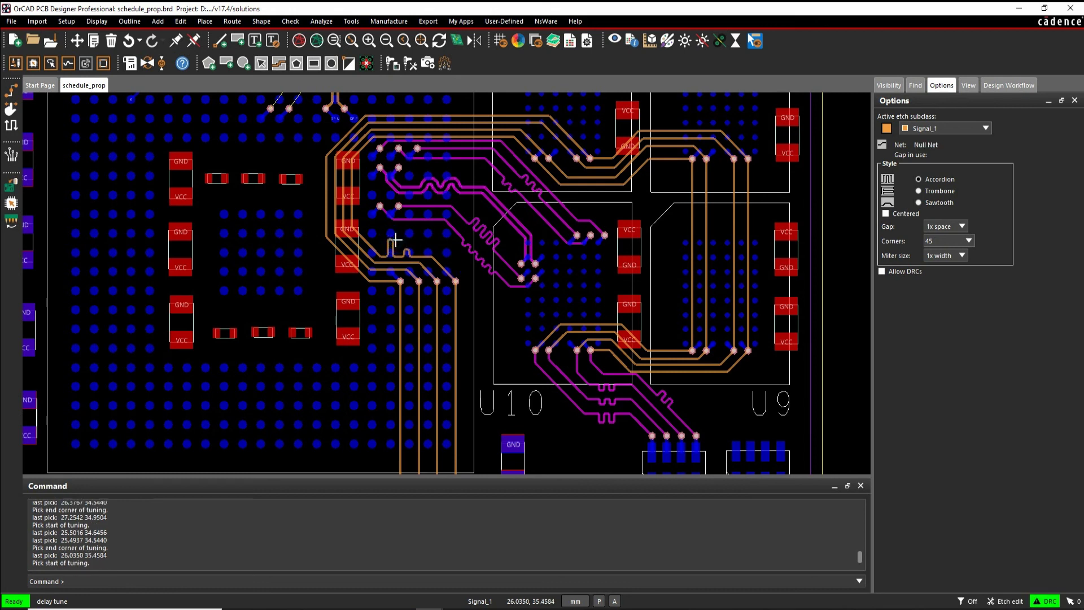
right_click(500, 334)
click(515, 341)
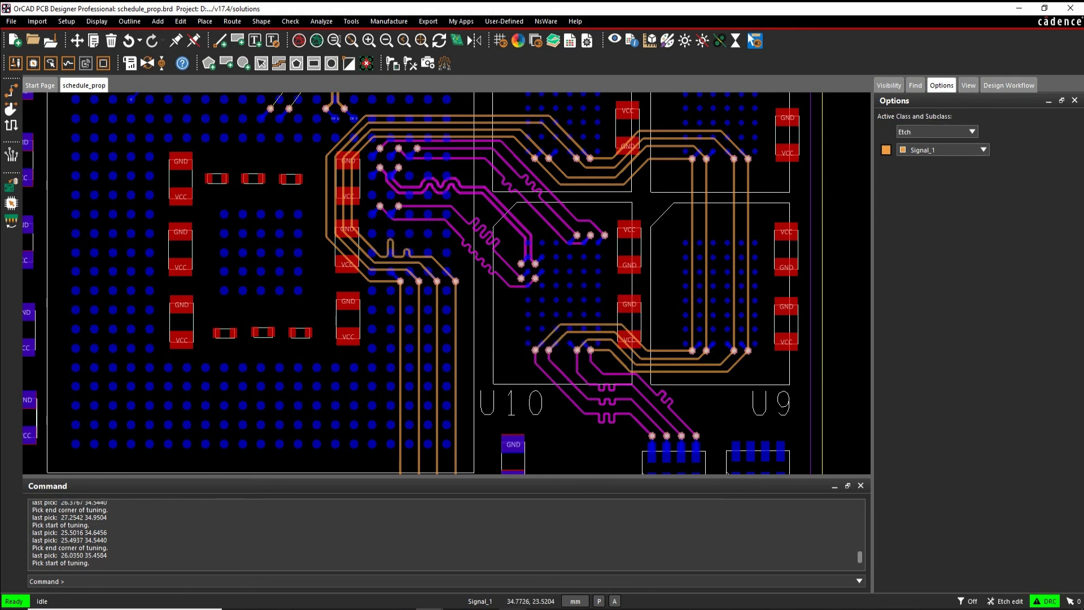
Run Analyze on schedule_prop so all MG3 pin pairs pass, U5.M21:U10.H2 at 0.9381 mm margin
click(570, 40)
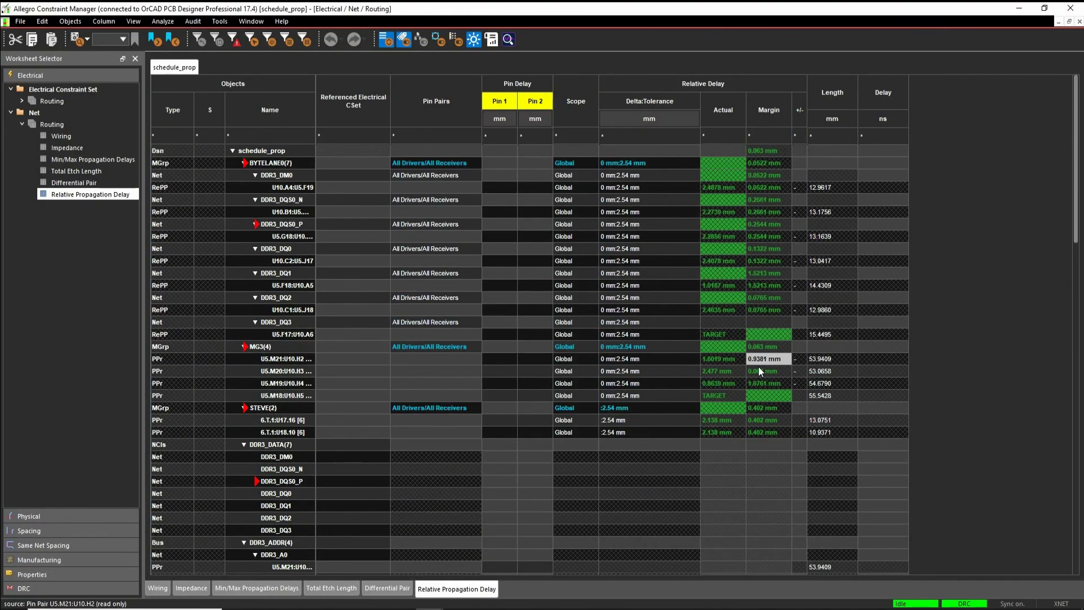
right_click(280, 152)
click(317, 243)
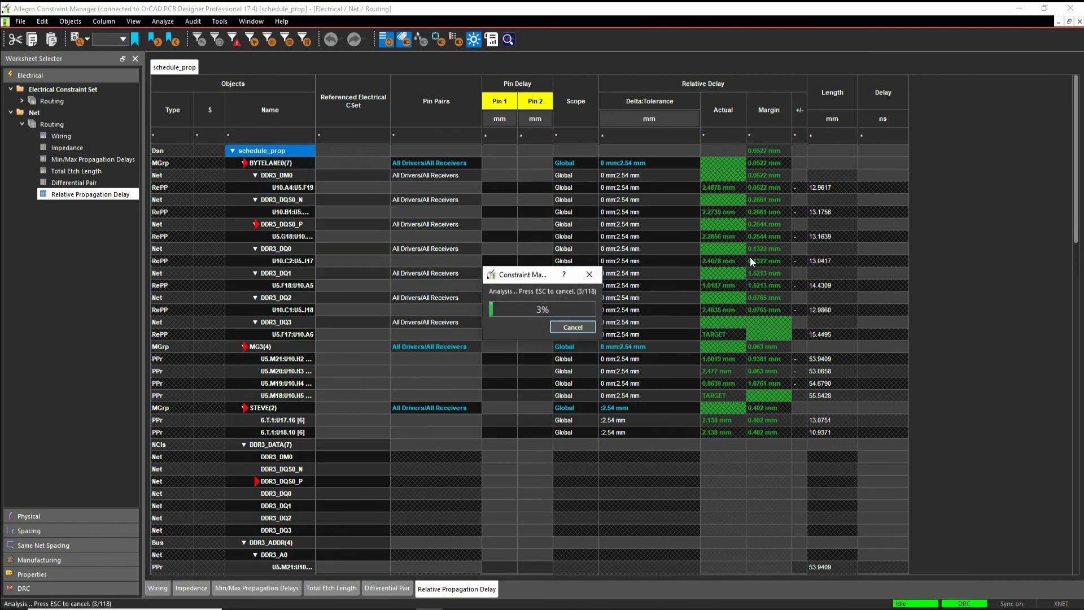